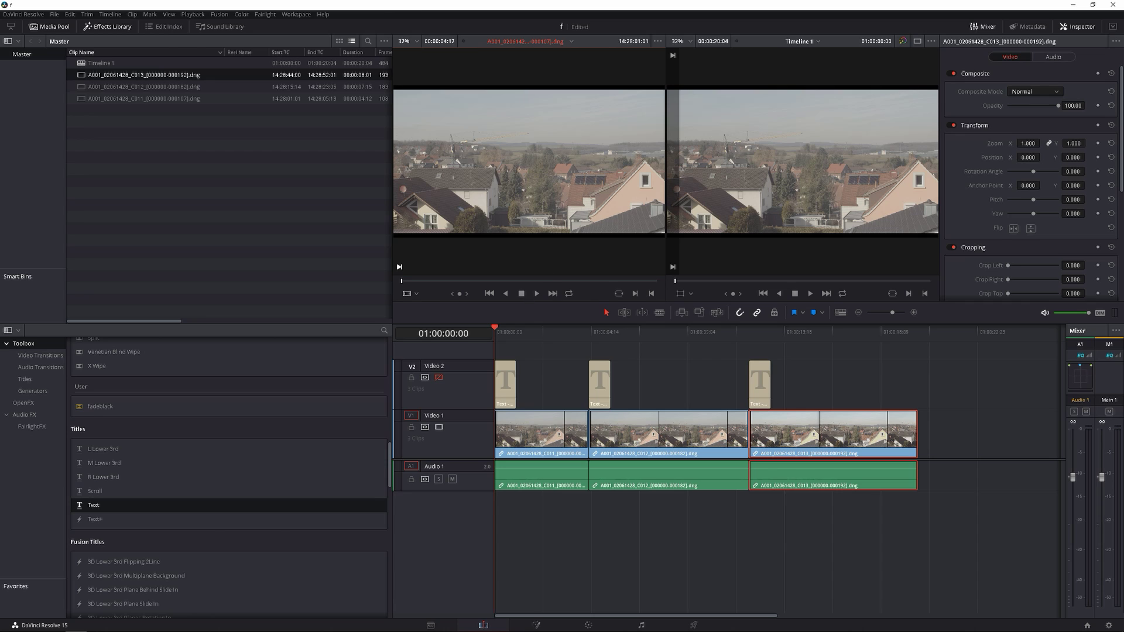
# Step: Open the Color page with a floating Waveform scope for the ISO 800 clip
pyautogui.hotkey('shift', '6')
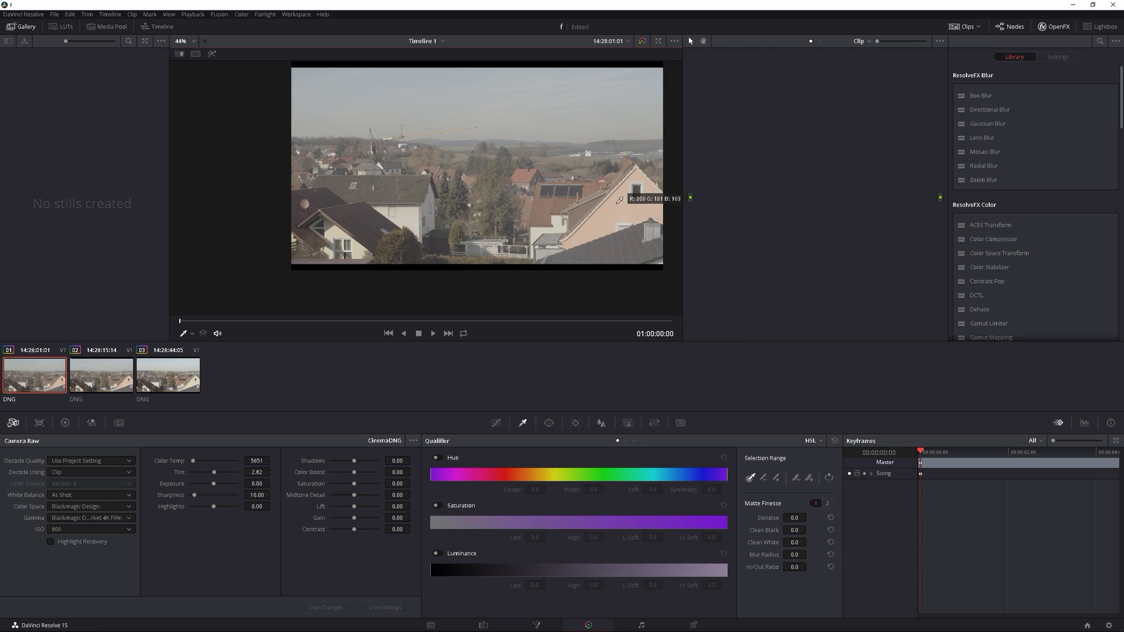
pyautogui.hotkey('ctrl', 'shift', 'w')
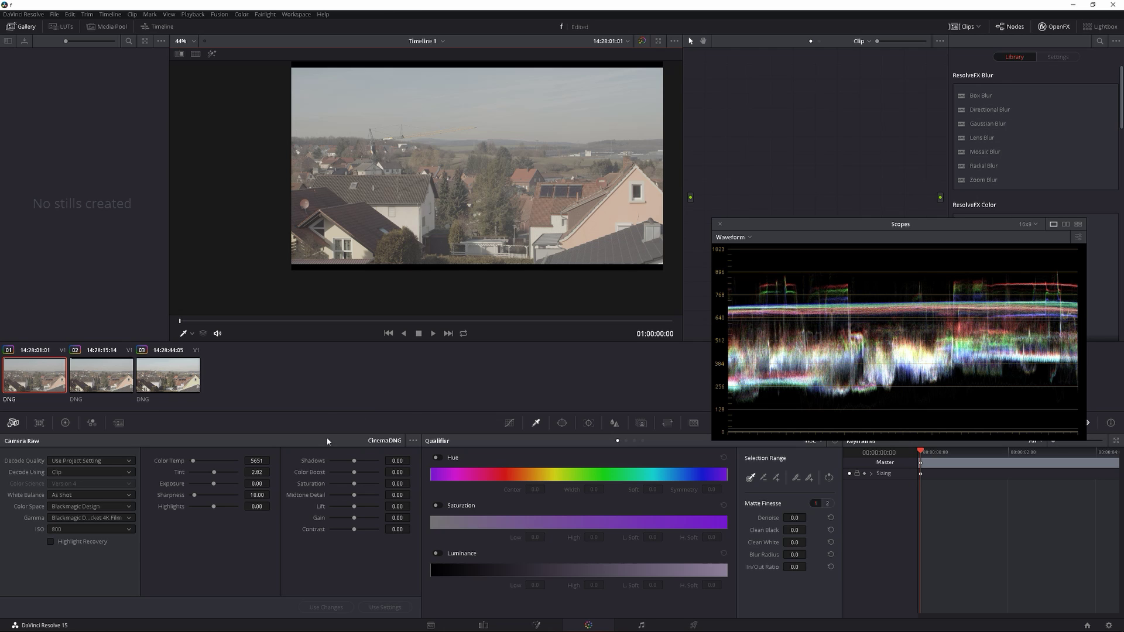
# Step: Bring up the ISO dynamic range chart image in Photos via the Start menu
pyautogui.press('super')
# Step: On the Edit page, move the Waveform off the viewers and re-enable the V2 title overlays
pyautogui.click(483, 626)
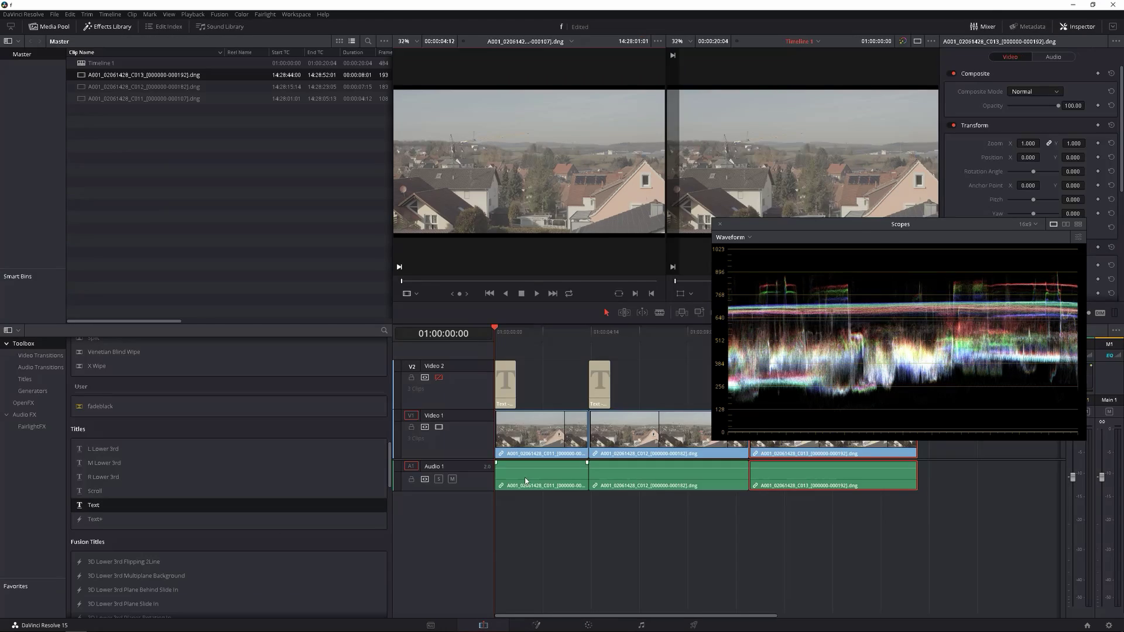
pyautogui.moveTo(849, 225); pyautogui.dragTo(926, 435)
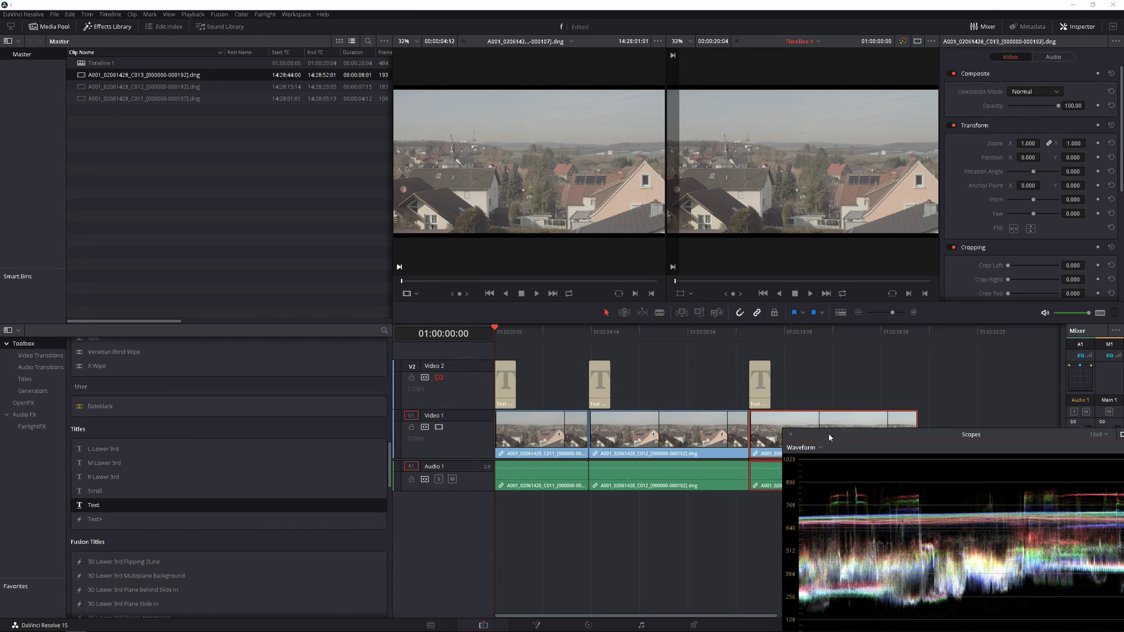
pyautogui.click(439, 378)
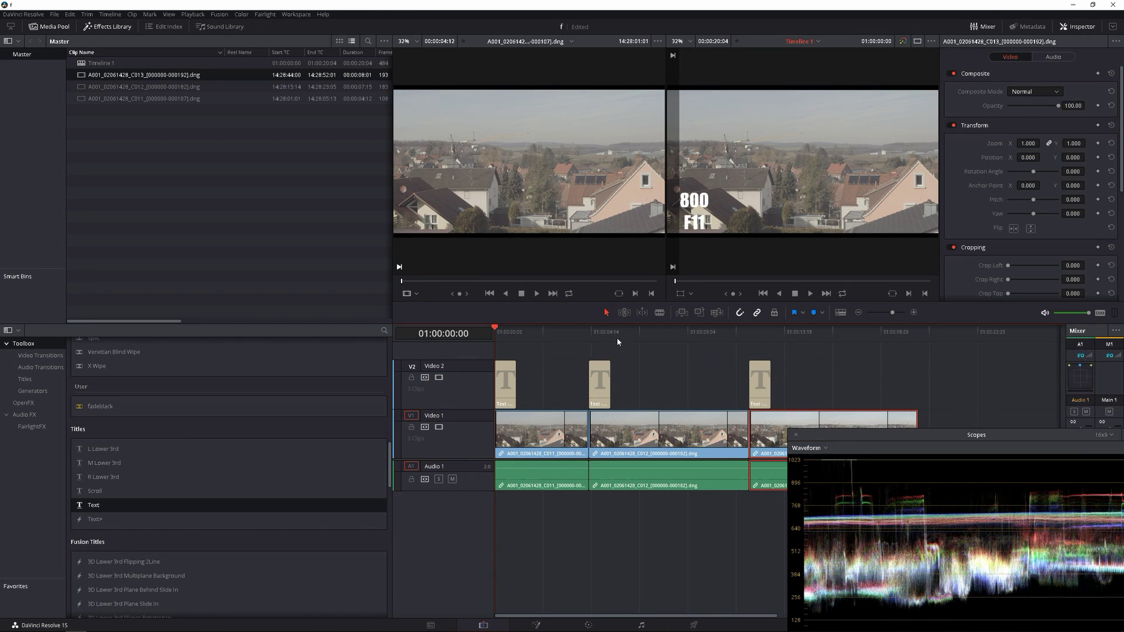
# Step: Step to the ISO 400 and then the 100 F4 clip, checking the ISO 100 column on the chart
pyautogui.click(591, 340)
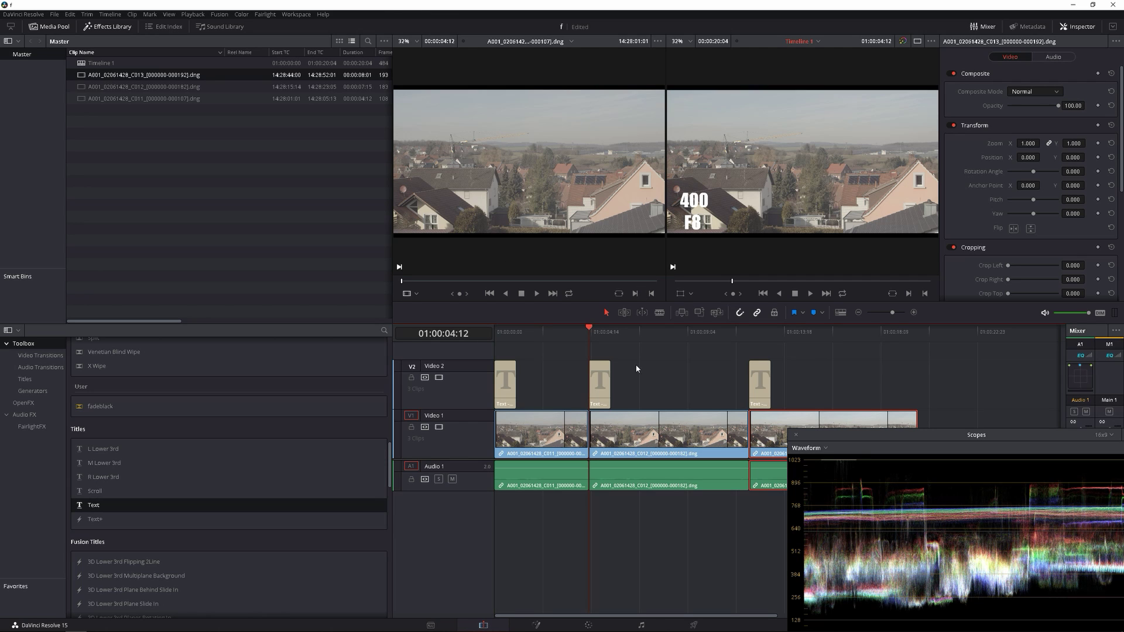
pyautogui.click(749, 336)
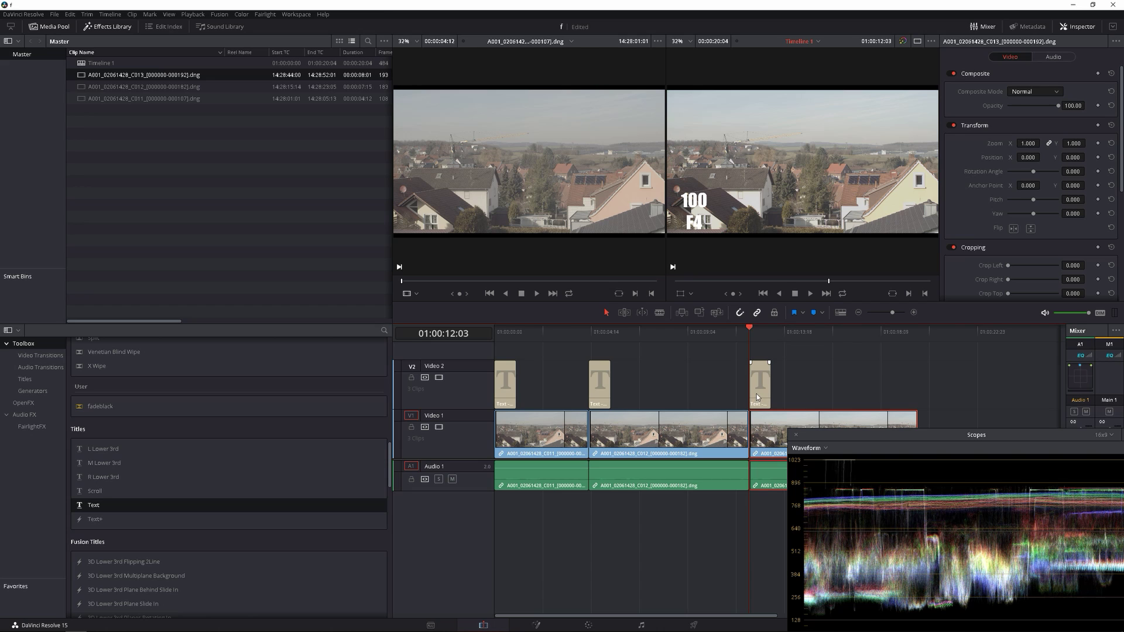
pyautogui.hotkey('ctrl', 'shift', 'w')
pyautogui.hotkey('ctrl', 'shift', 'w')
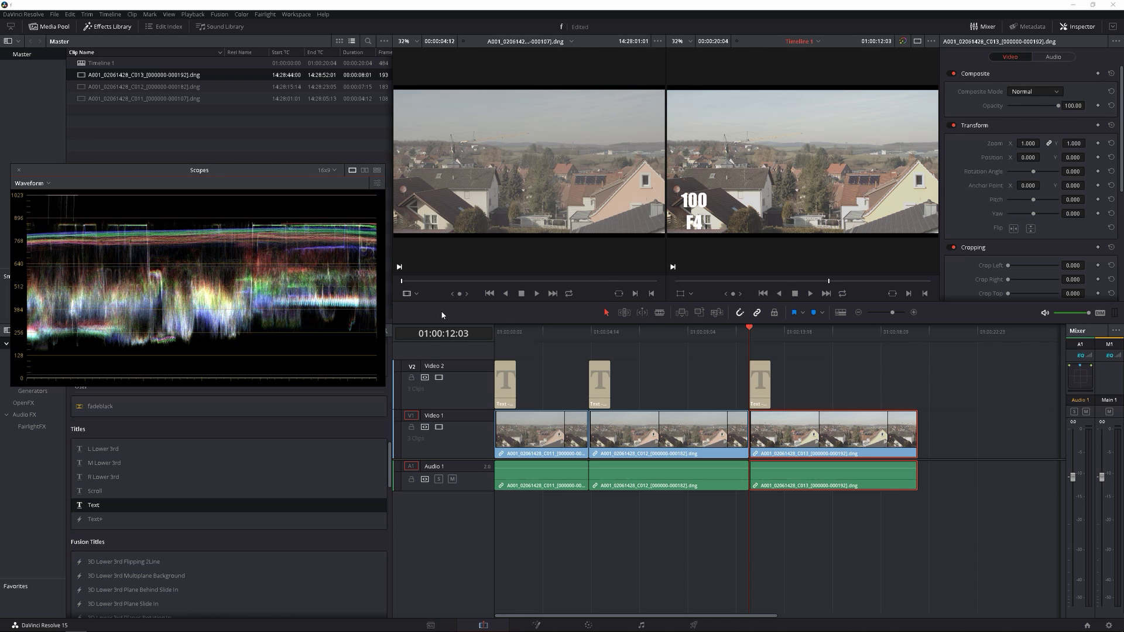
pyautogui.hotkey('alt', 'Tab')
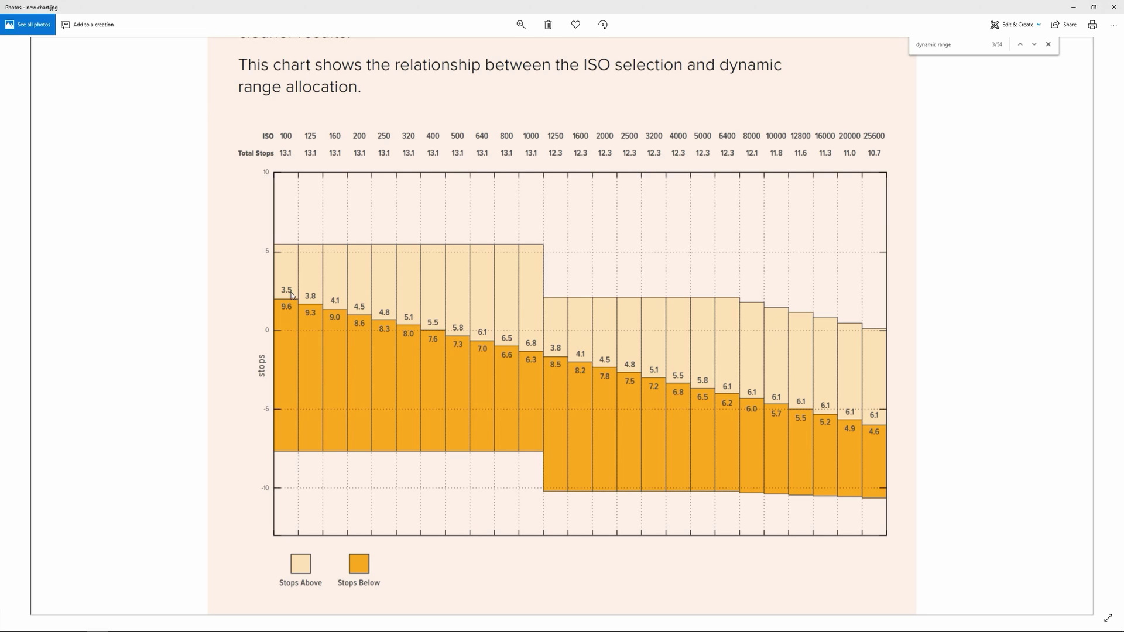
pyautogui.hotkey('alt', 'Tab')
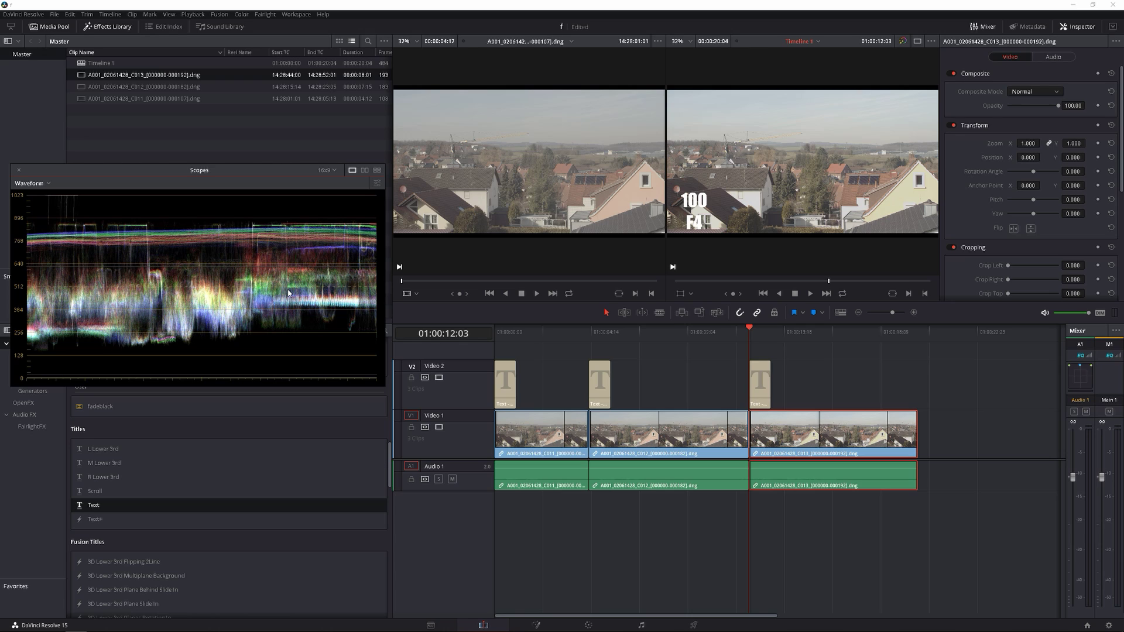
# Step: Load the third clip on the Color page, review the Gamma options unchanged, and dock the Waveform beside the viewer
pyautogui.click(781, 429)
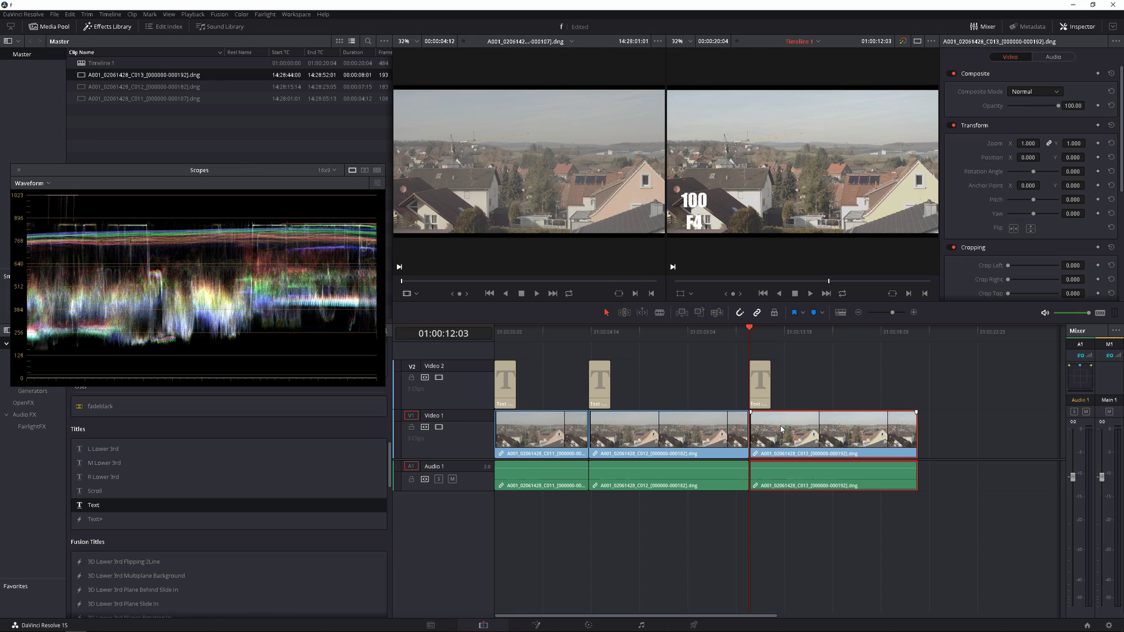
pyautogui.click(589, 625)
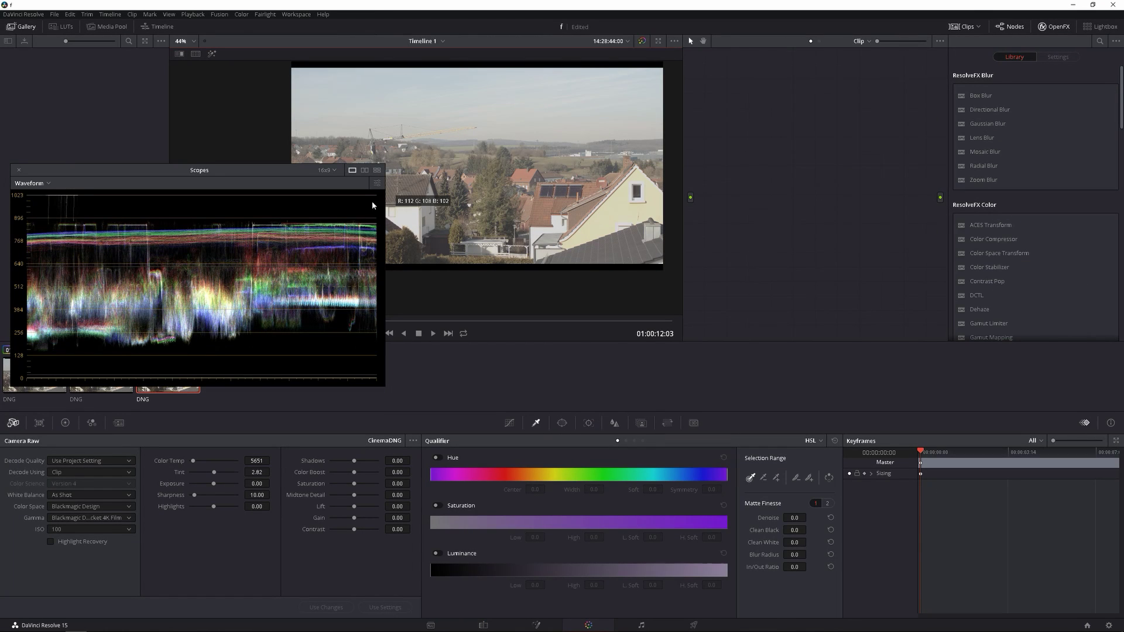
pyautogui.moveTo(300, 170)
pyautogui.mouseDown()
pyautogui.moveTo(297, 195)
pyautogui.moveTo(289, 180)
pyautogui.mouseUp()
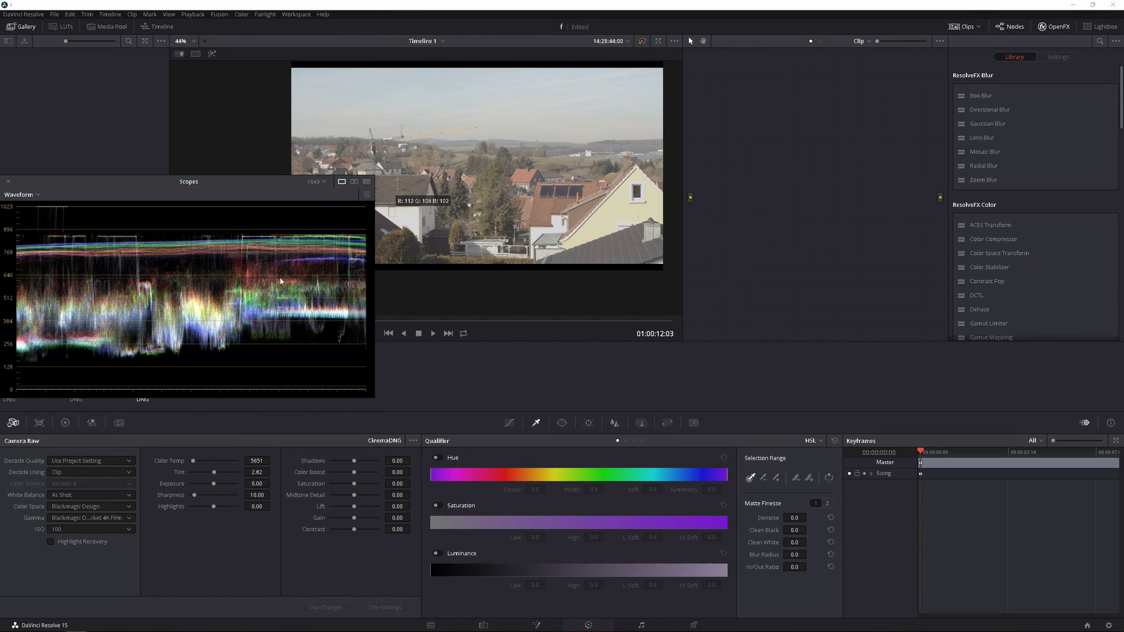
pyautogui.click(117, 520)
pyautogui.click(128, 530)
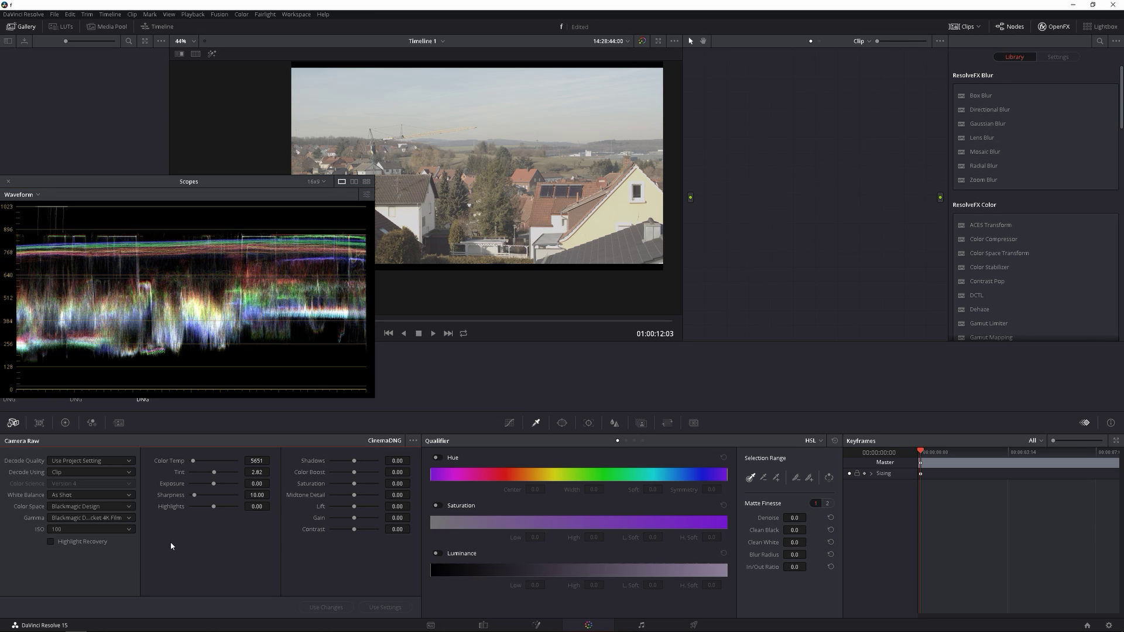
pyautogui.moveTo(272, 186); pyautogui.dragTo(991, 152)
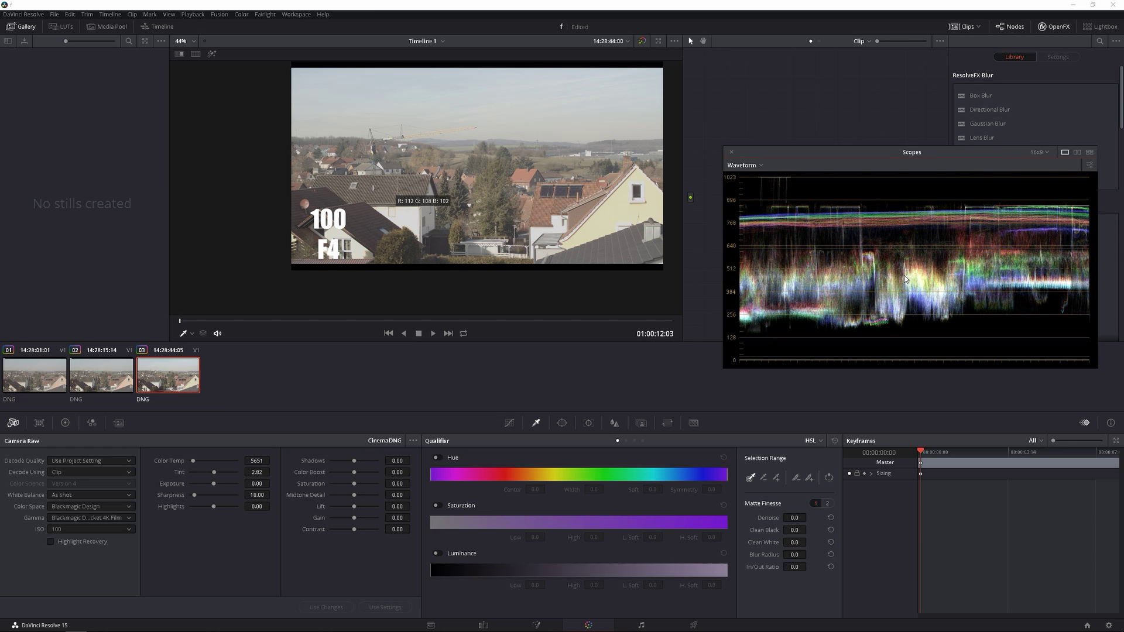
# Step: Disable the V2 ISO and aperture title overlays and return to the Color page
pyautogui.click(483, 625)
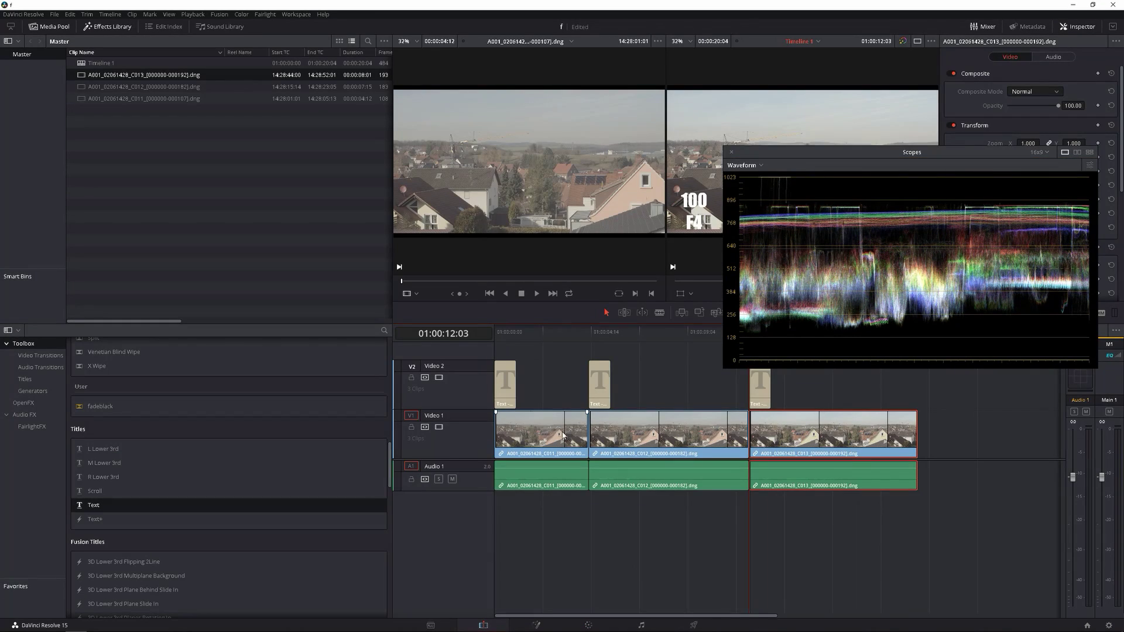
pyautogui.click(438, 378)
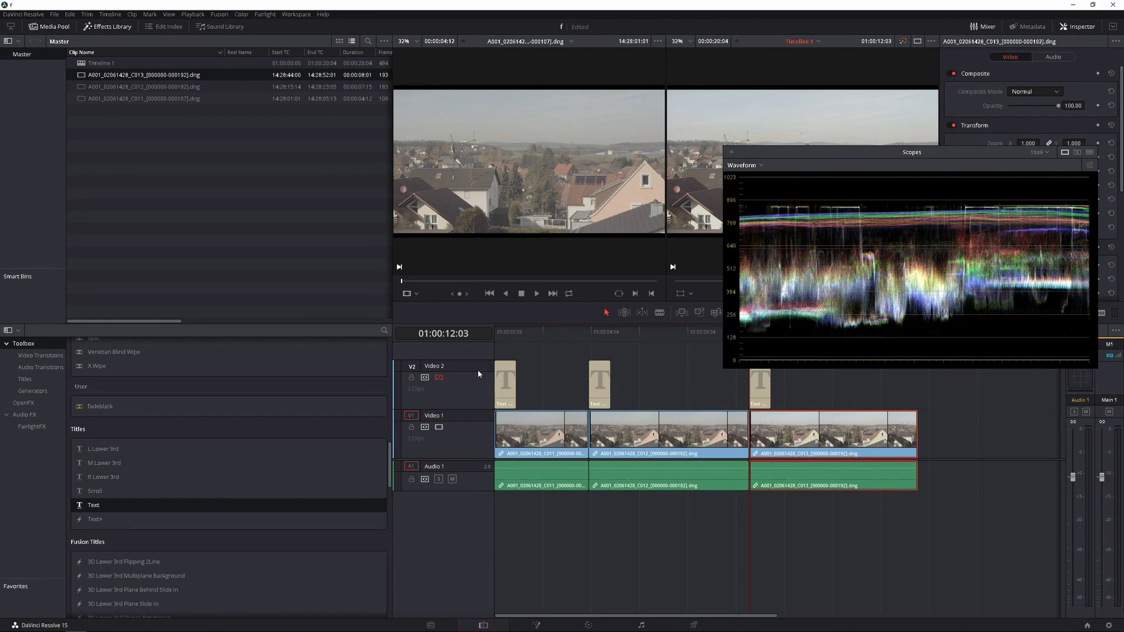
pyautogui.click(588, 625)
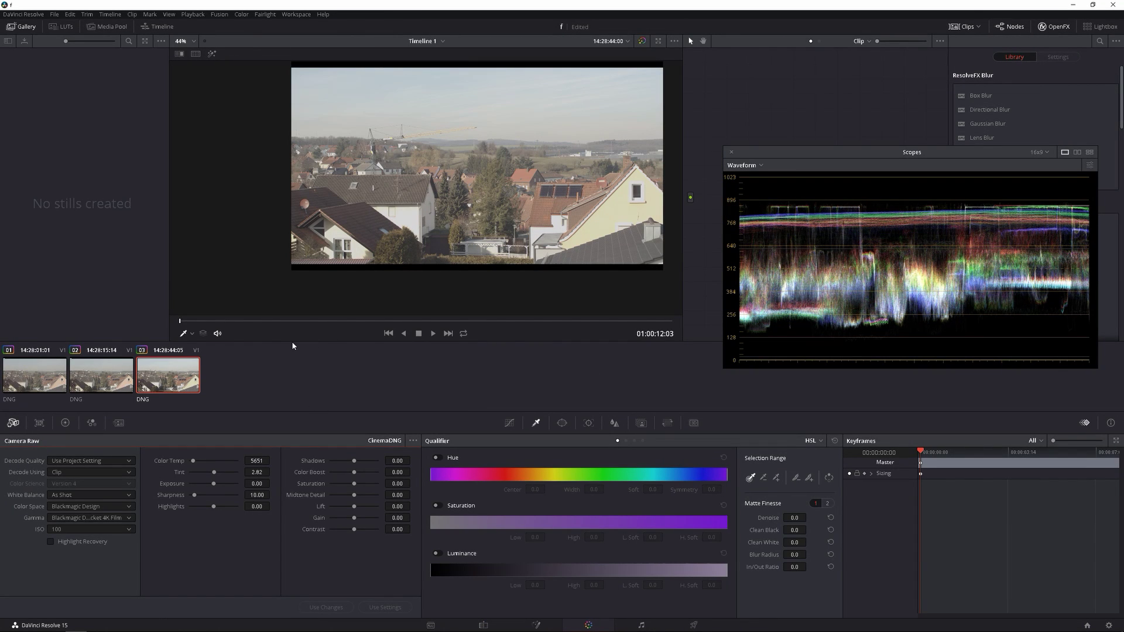
# Step: Compare the clip 02, 01, 02 and 03 waveforms, ending on the ISO 100 clip
pyautogui.click(113, 375)
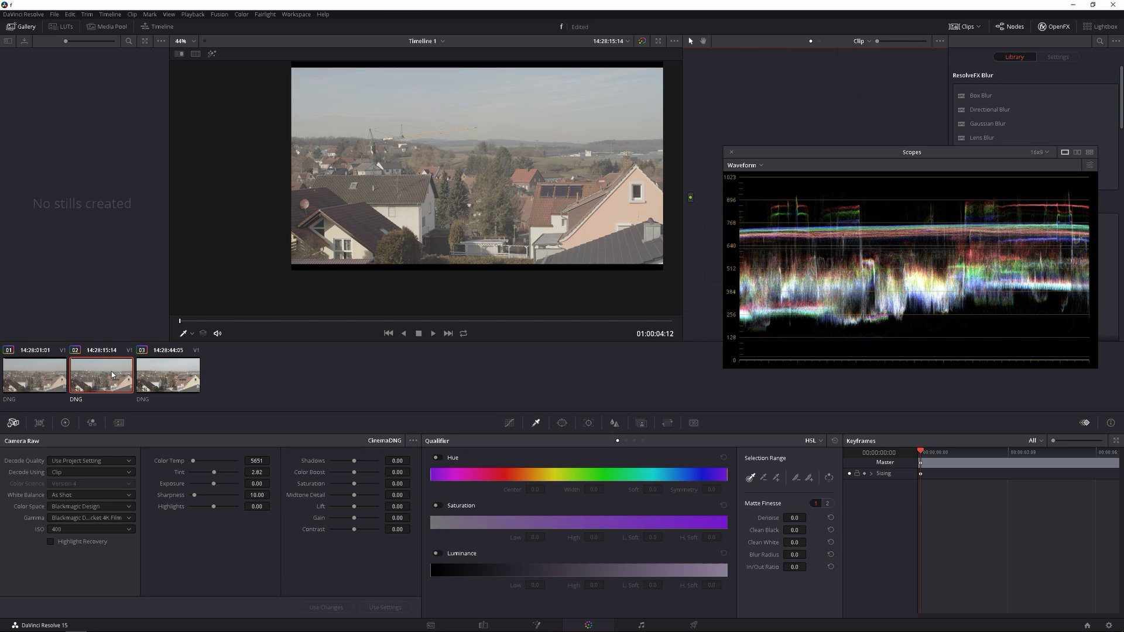
pyautogui.click(40, 378)
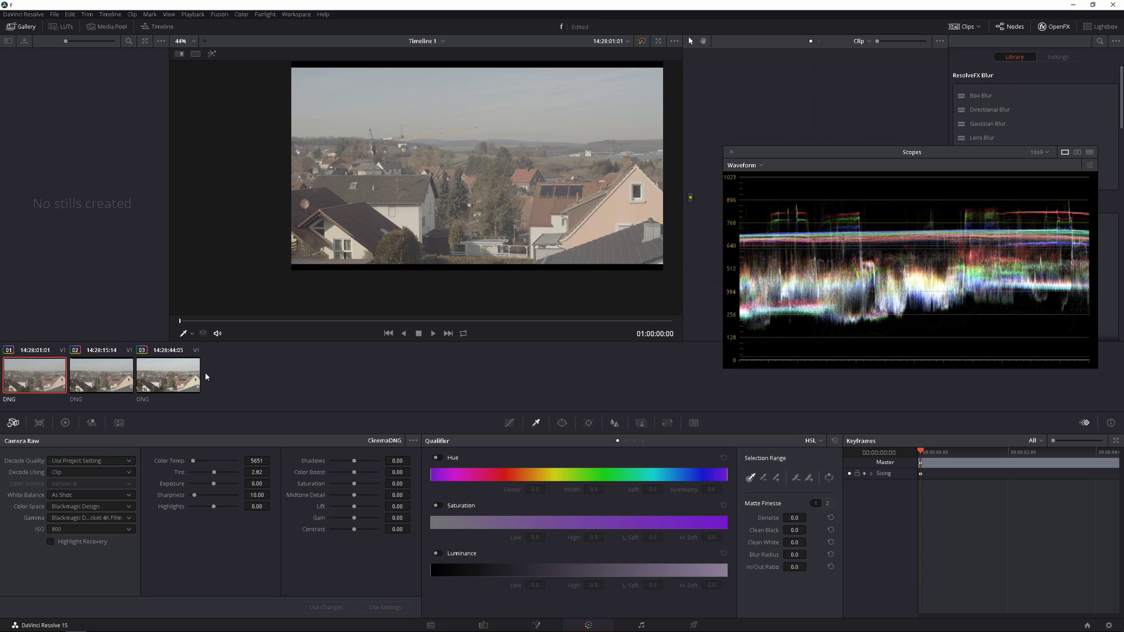
pyautogui.click(99, 383)
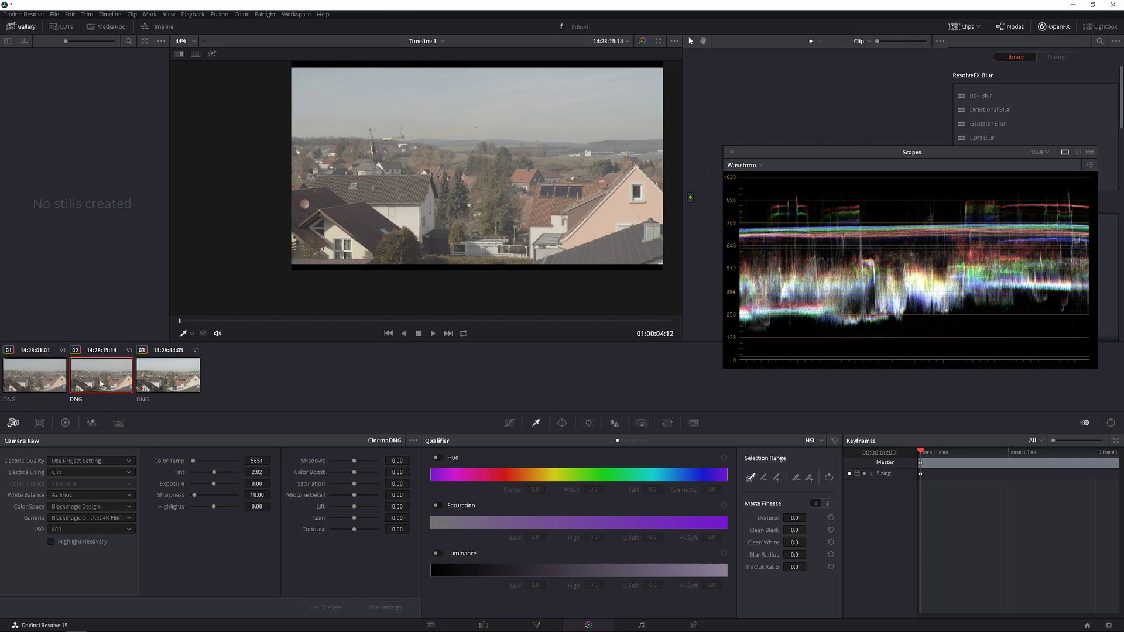
pyautogui.click(155, 387)
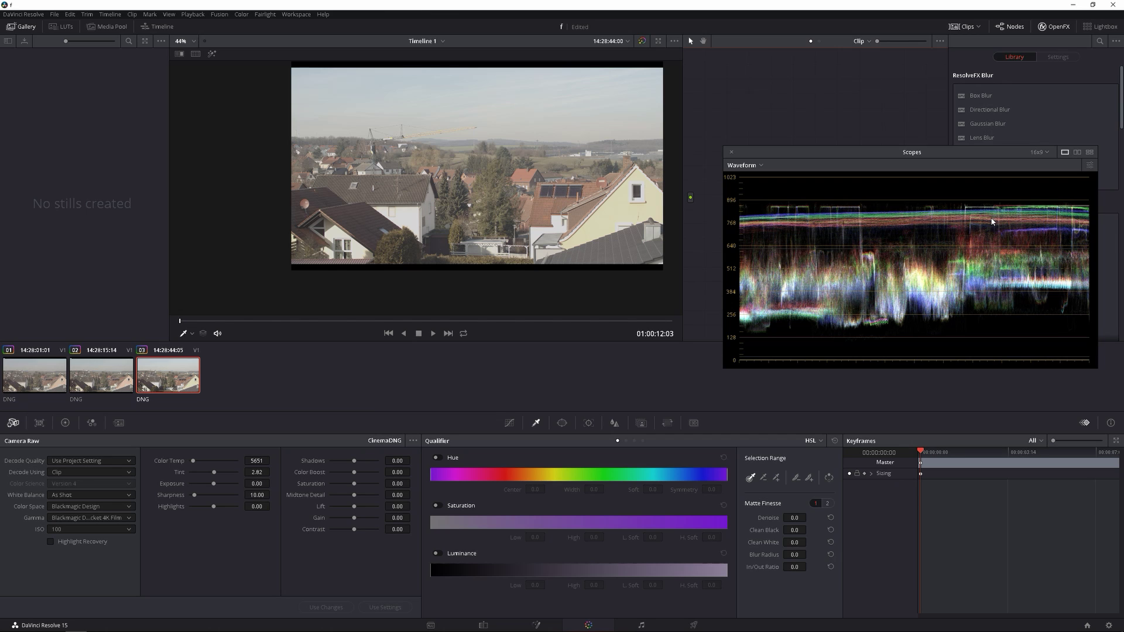
# Step: Glance at the dynamic range chart in Photos, then switch back to DaVinci Resolve
pyautogui.hotkey('alt', 'Tab')
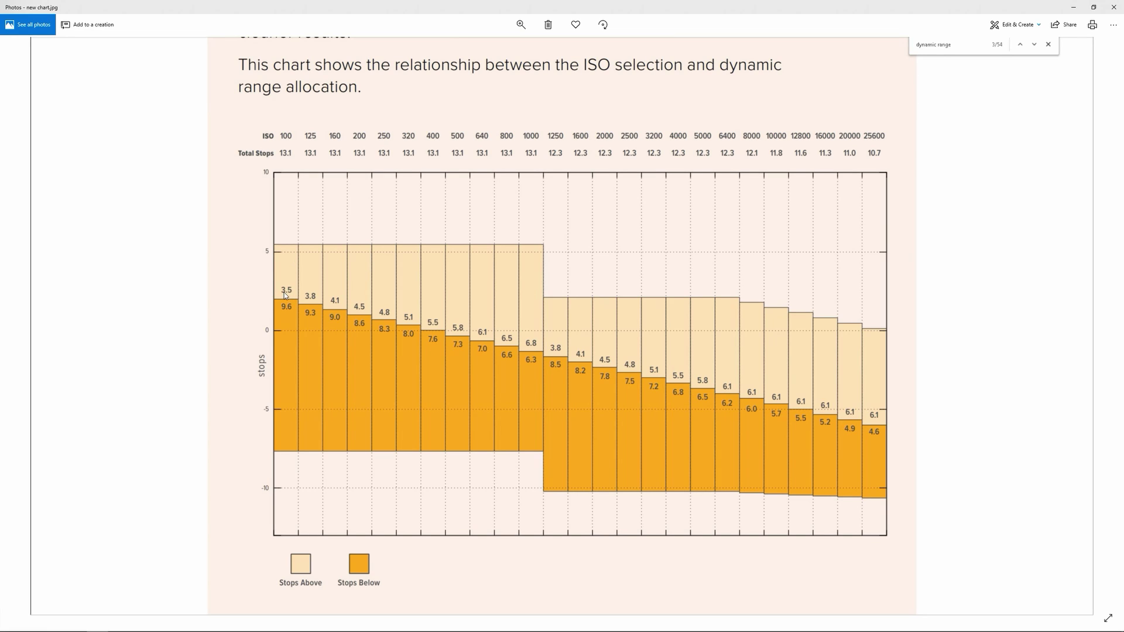
pyautogui.hotkey('alt', 'Tab')
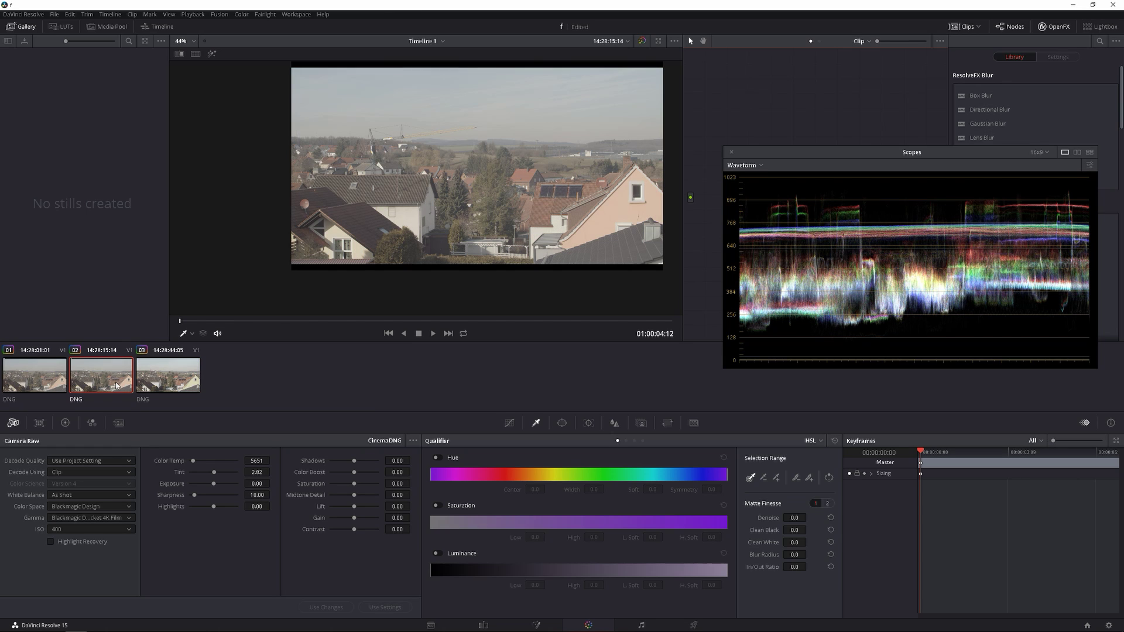
# Step: Toggle Highlight Recovery on, off and on for the ISO 100 clip, then enable it for ISO 400
pyautogui.click(46, 391)
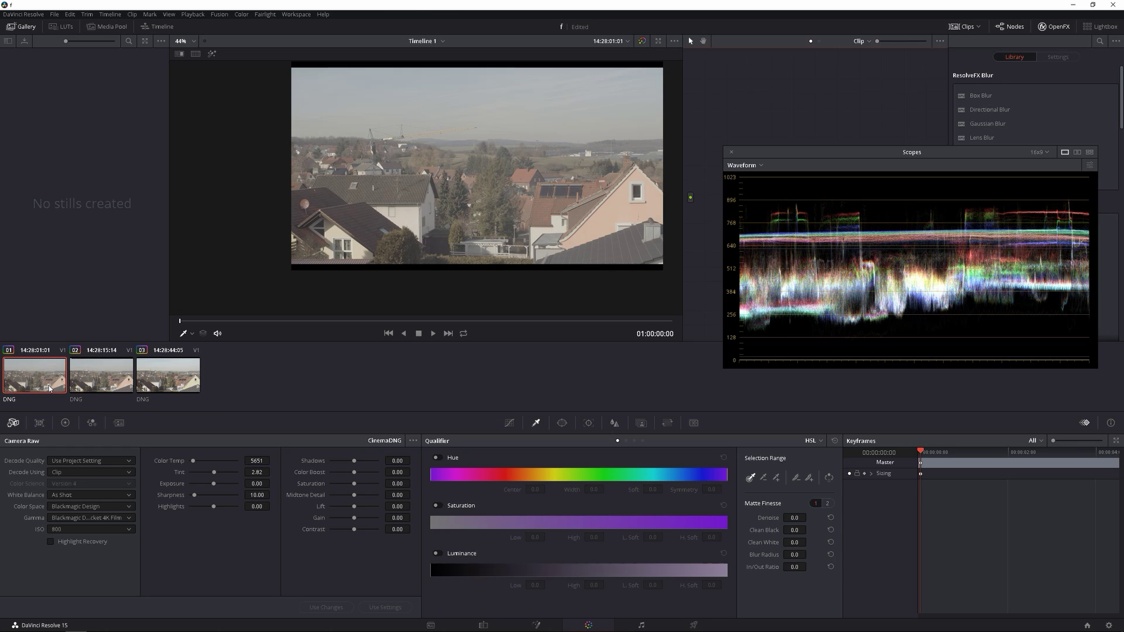
pyautogui.click(186, 376)
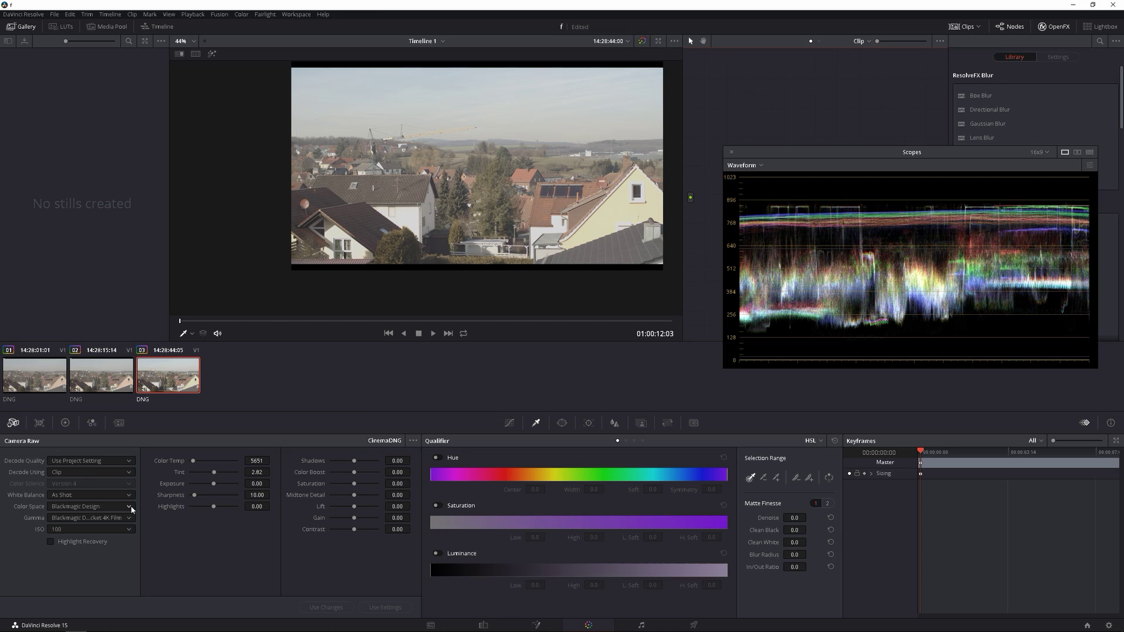
pyautogui.click(67, 542)
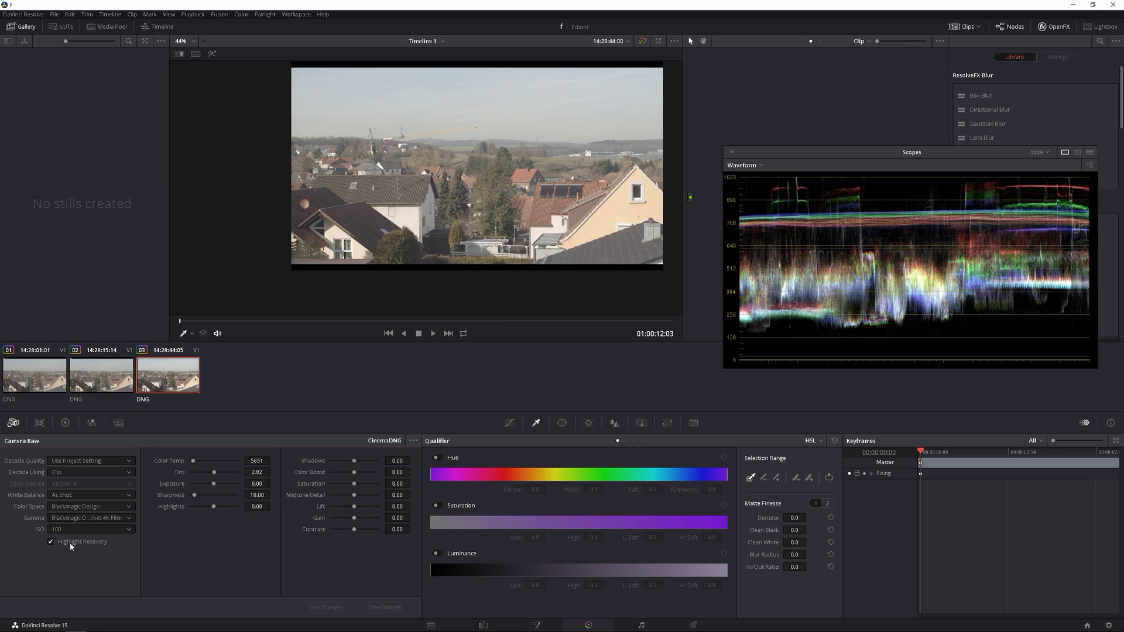
pyautogui.click(71, 545)
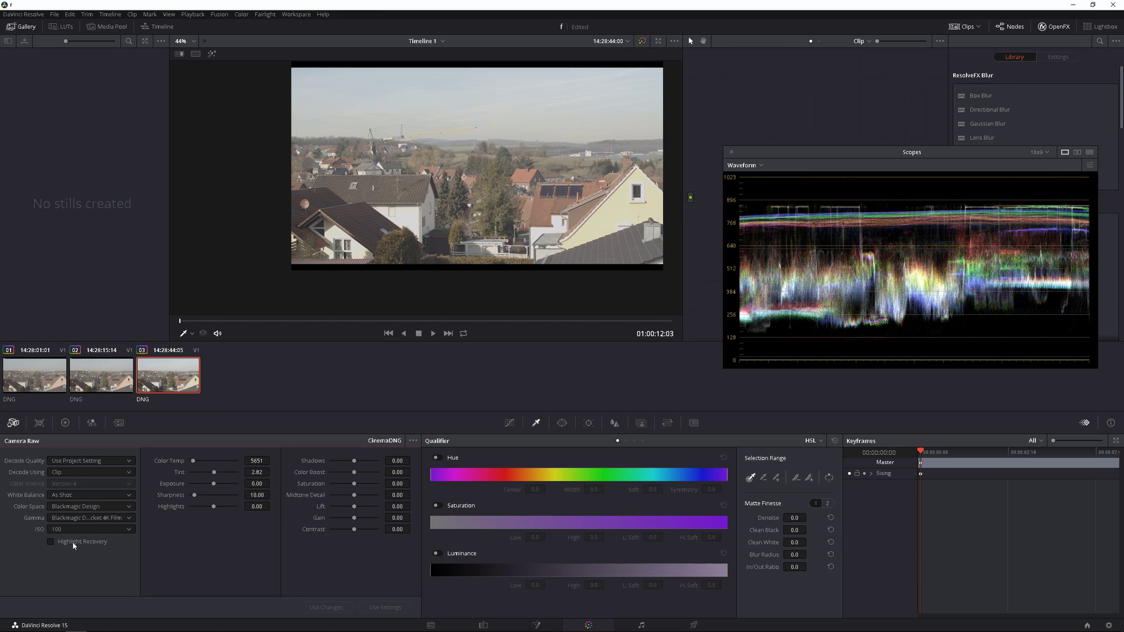
pyautogui.click(73, 545)
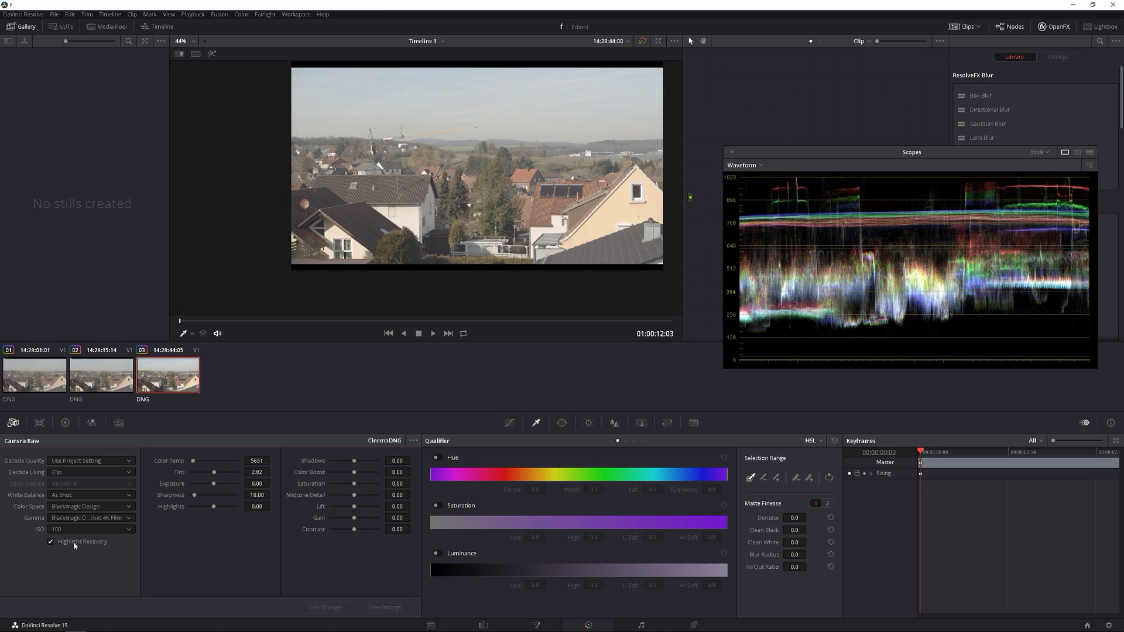
pyautogui.click(108, 392)
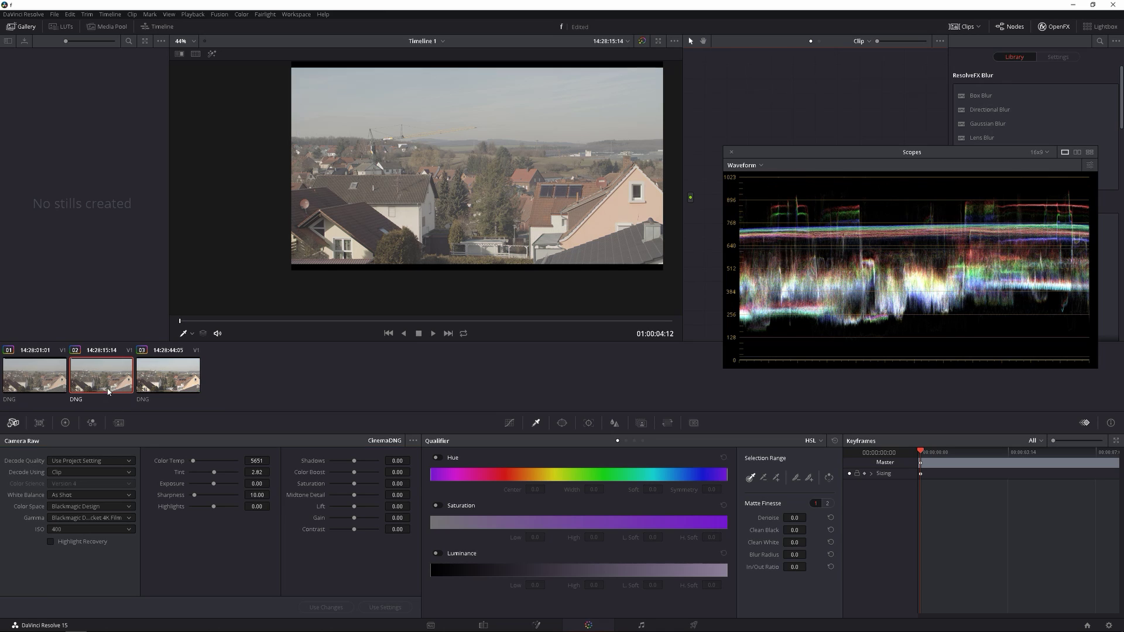
pyautogui.click(51, 542)
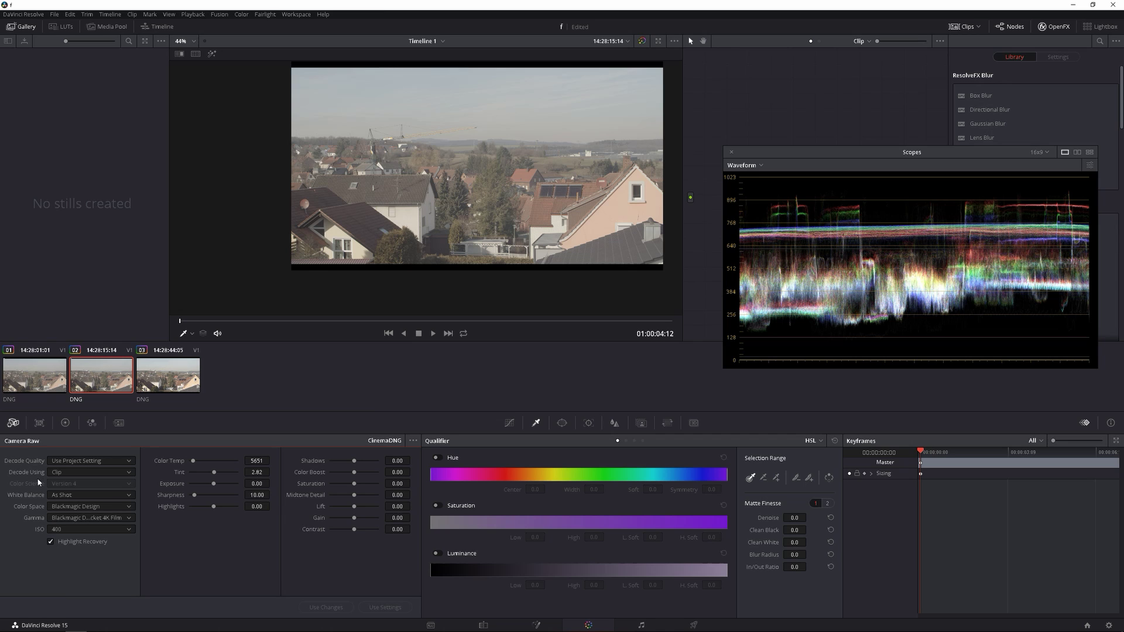
# Step: Enable Highlight Recovery on the ISO 800 clip and set its gamma to Blackmagic Design Extended Video
pyautogui.click(37, 372)
pyautogui.click(50, 542)
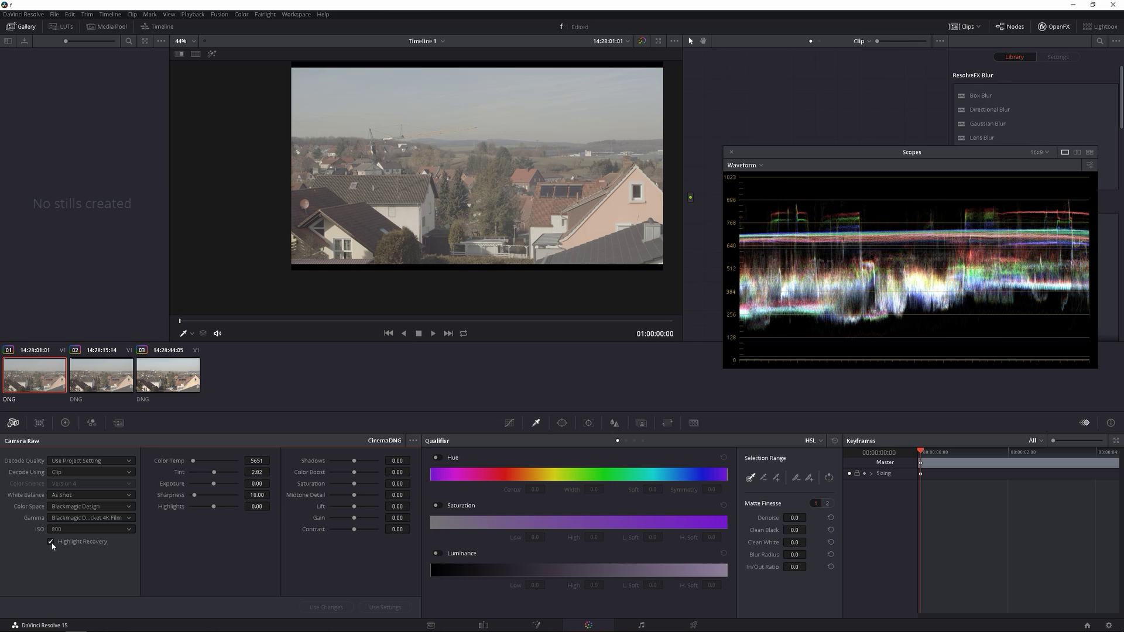
pyautogui.click(98, 521)
pyautogui.click(109, 555)
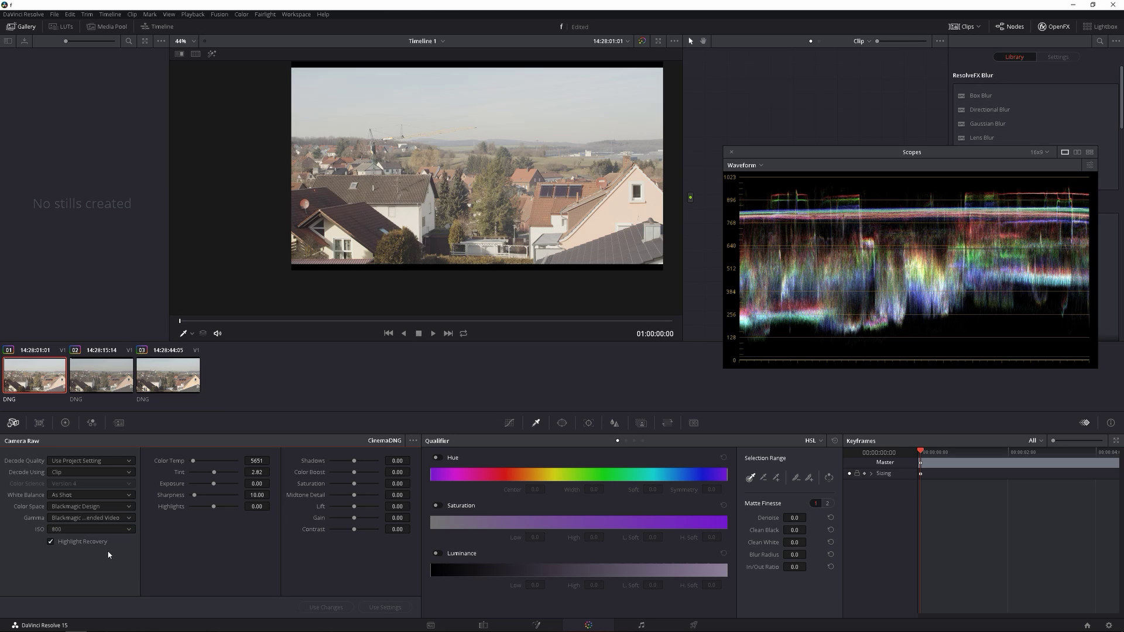
# Step: Set the ISO 400 and ISO 100 clips' gamma to Blackmagic Design Extended Video
pyautogui.click(85, 372)
pyautogui.click(89, 521)
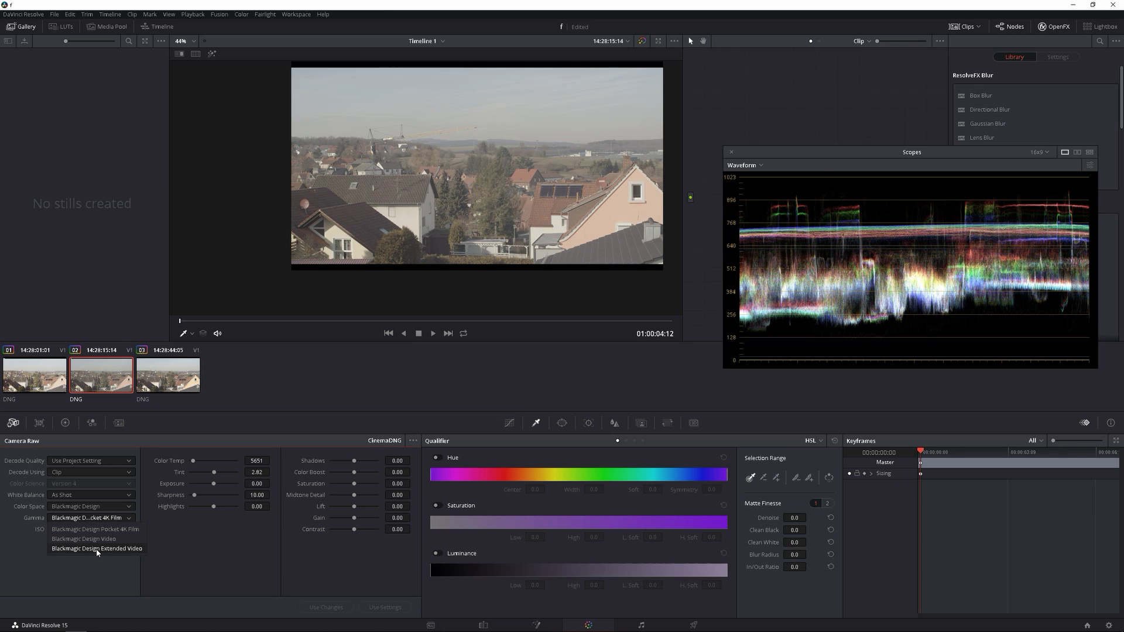
pyautogui.click(94, 549)
pyautogui.click(168, 374)
pyautogui.click(89, 517)
pyautogui.click(95, 549)
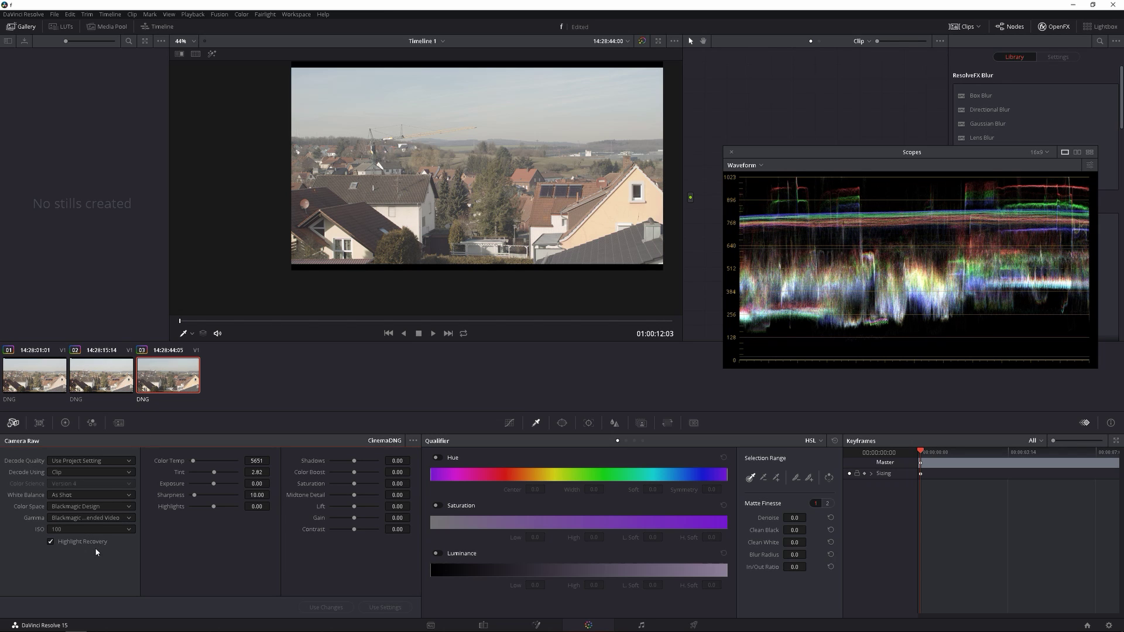
# Step: Move from the ISO 800 clip to ISO 400, consulting the dynamic range chart in between
pyautogui.click(44, 384)
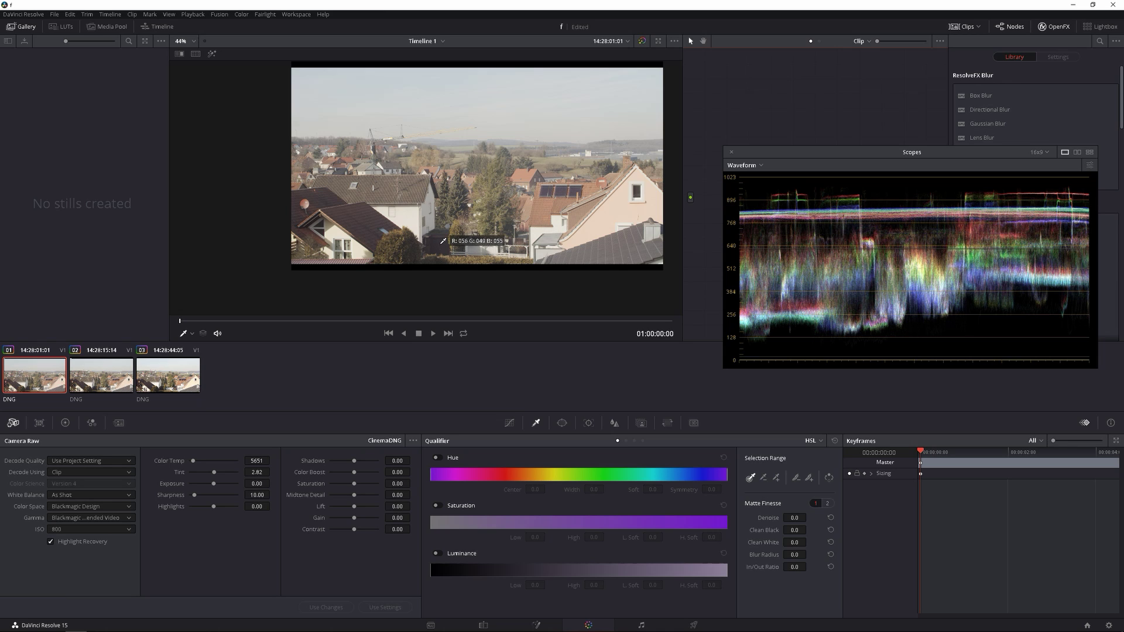
pyautogui.press('Down')
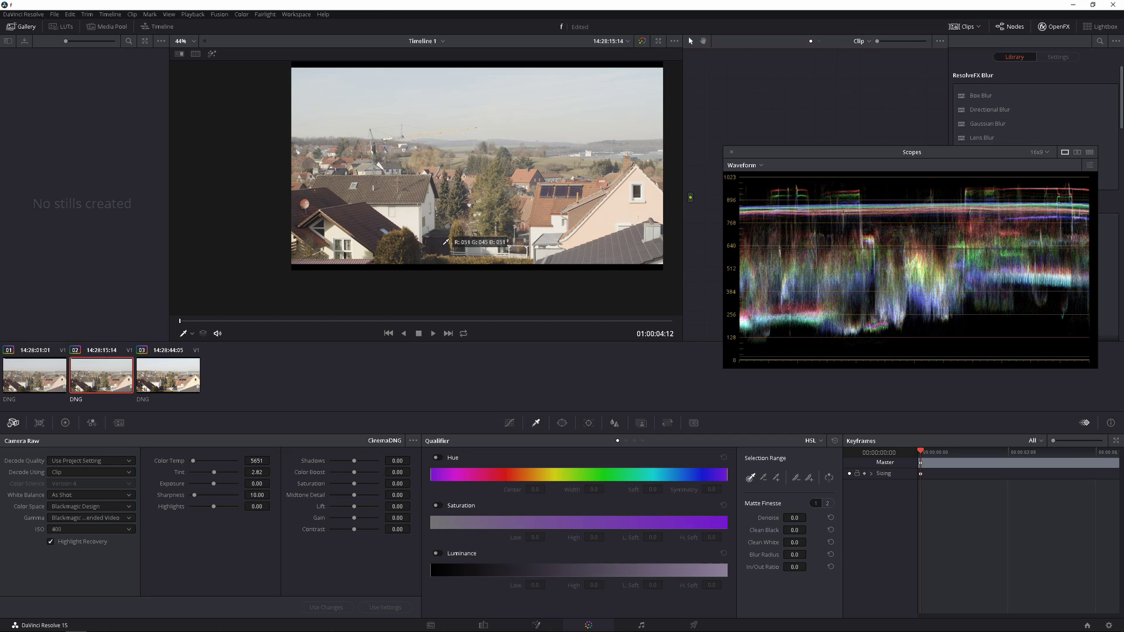
pyautogui.hotkey('alt', 'Tab')
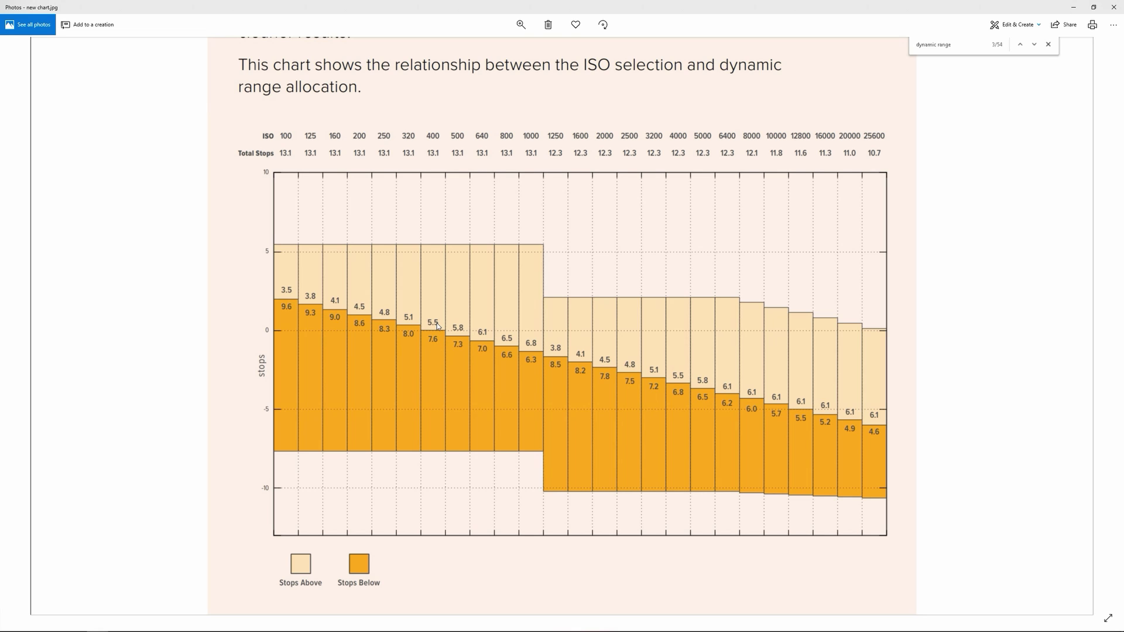
pyautogui.hotkey('alt', 'Tab')
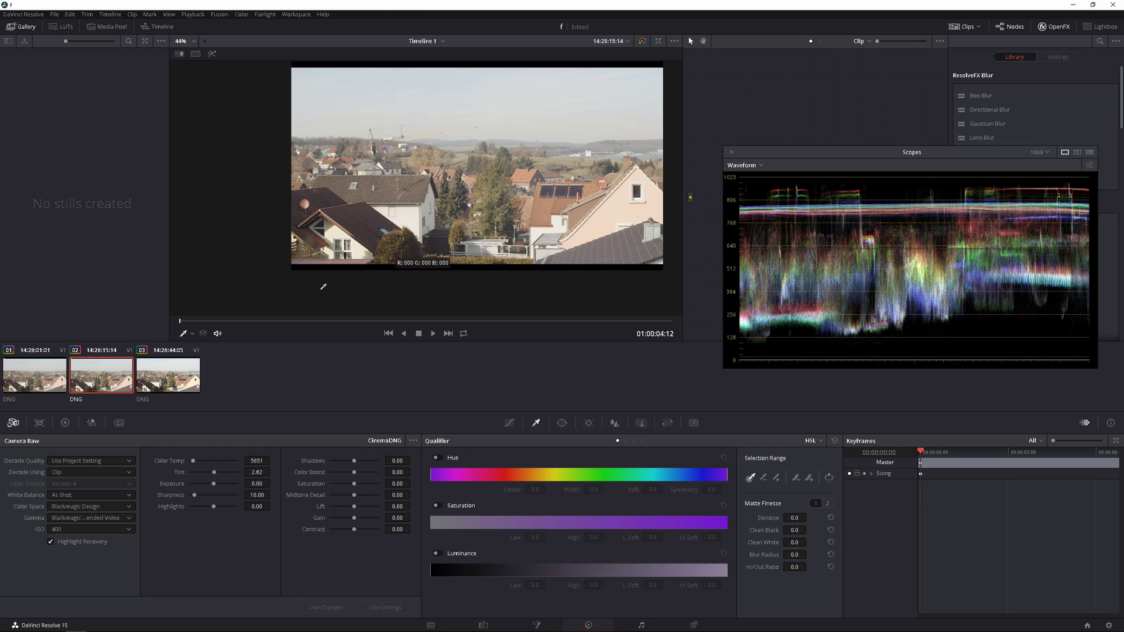
# Step: Zoom the viewer to 123% on the shaded house and hedge, play briefly, then load the ISO 800 clip
pyautogui.click(49, 376)
pyautogui.click(94, 376)
pyautogui.scroll(-2, 434, 256)
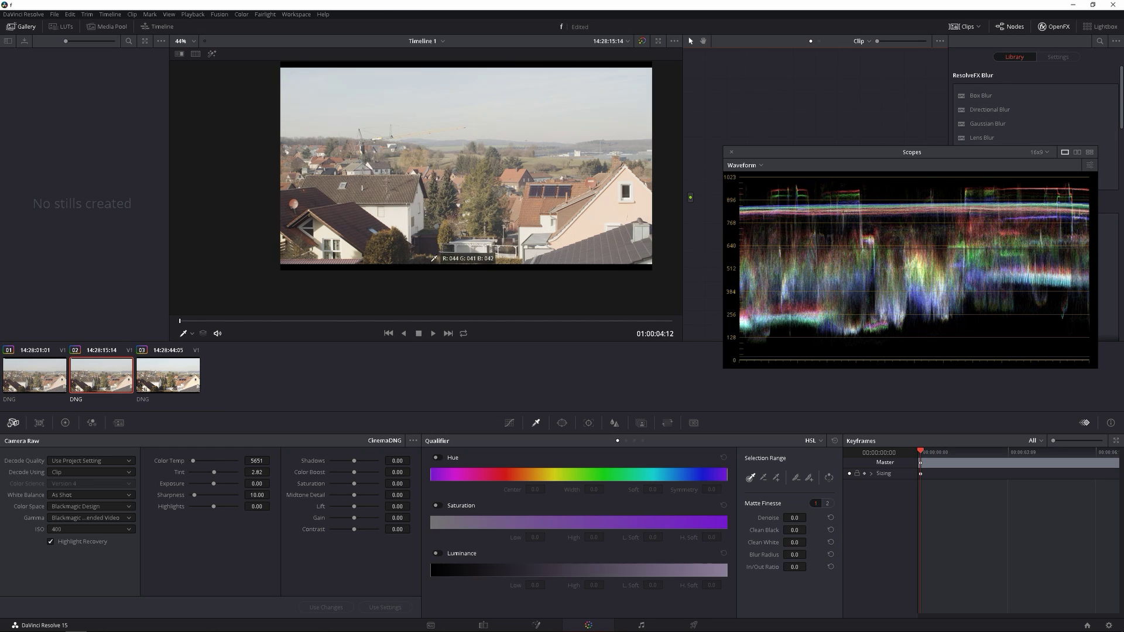
pyautogui.scroll(-2, 401, 188)
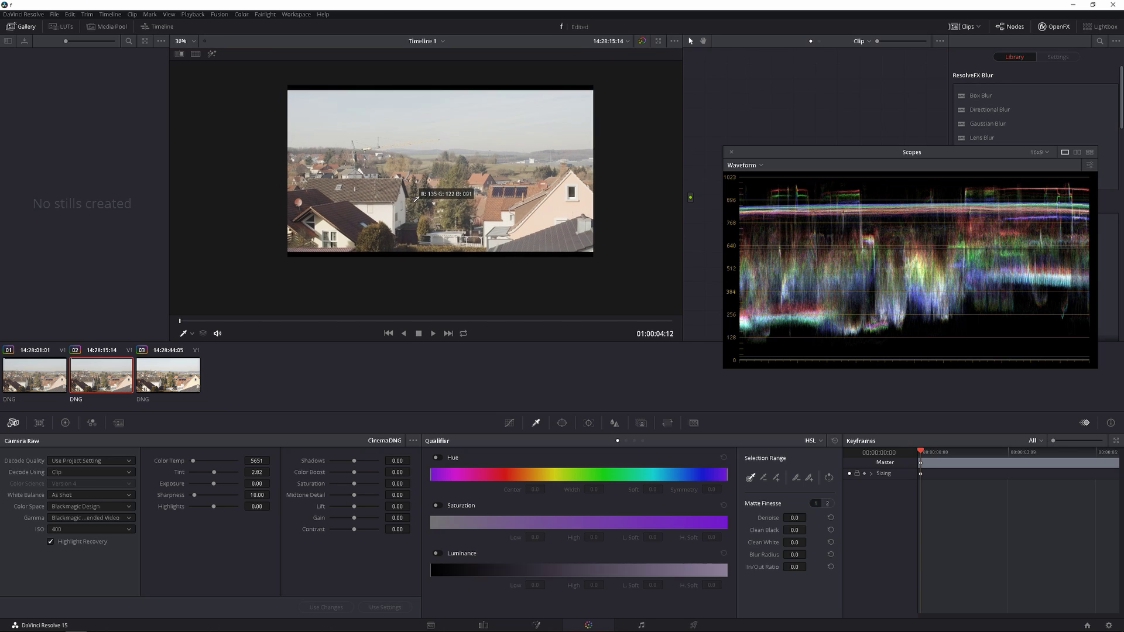
pyautogui.scroll(10, 414, 219)
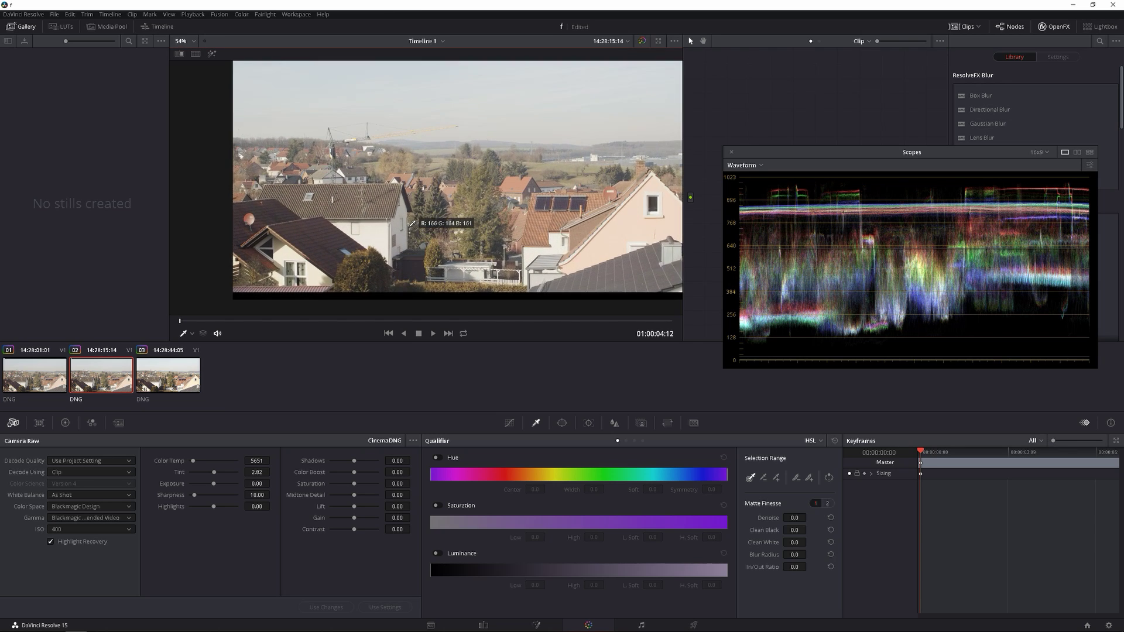
pyautogui.press('space')
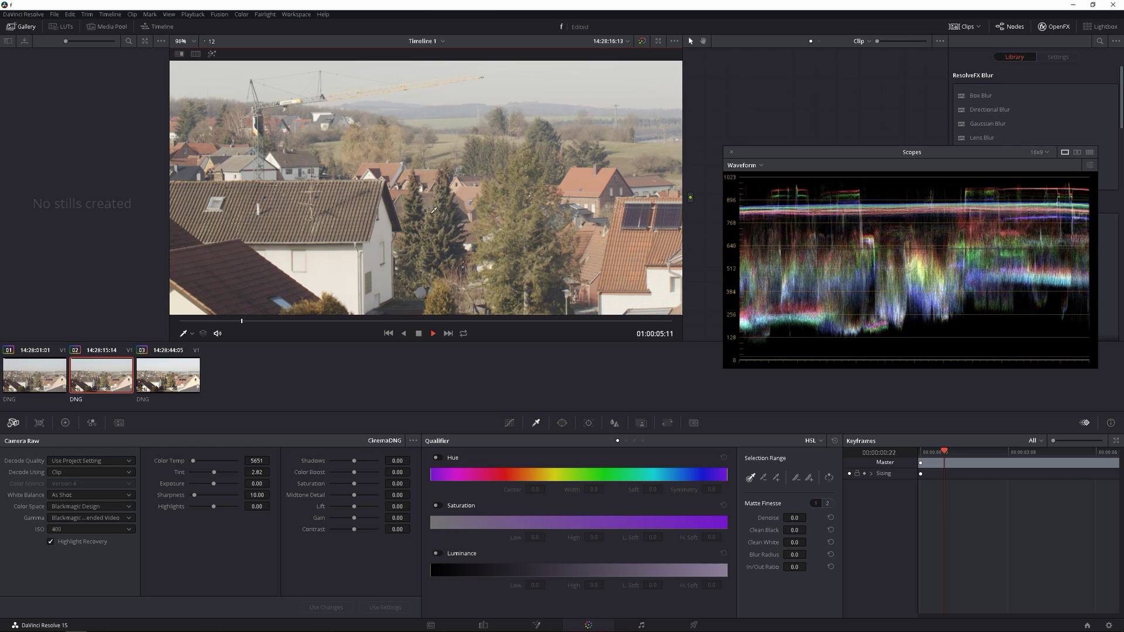
pyautogui.press('space')
pyautogui.scroll(1, 466, 177)
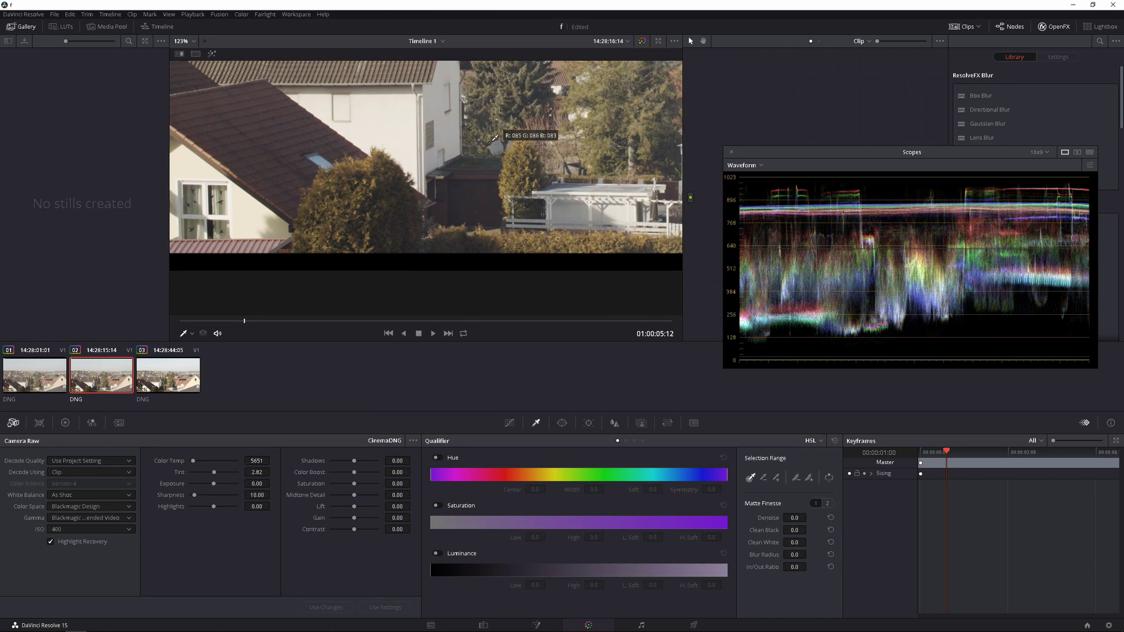
pyautogui.scroll(2, 466, 176)
pyautogui.click(24, 378)
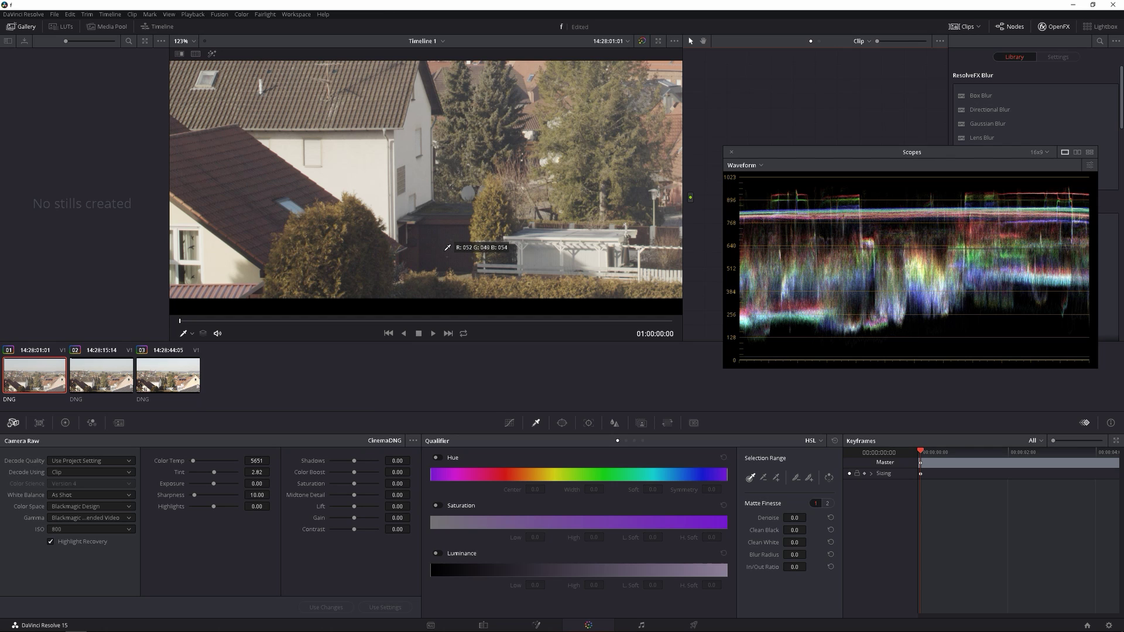
# Step: Compare the ISO 800 and ISO 400 clips against the ISO dynamic-range chart, ending on ISO 400
pyautogui.scroll(-2, 446, 243)
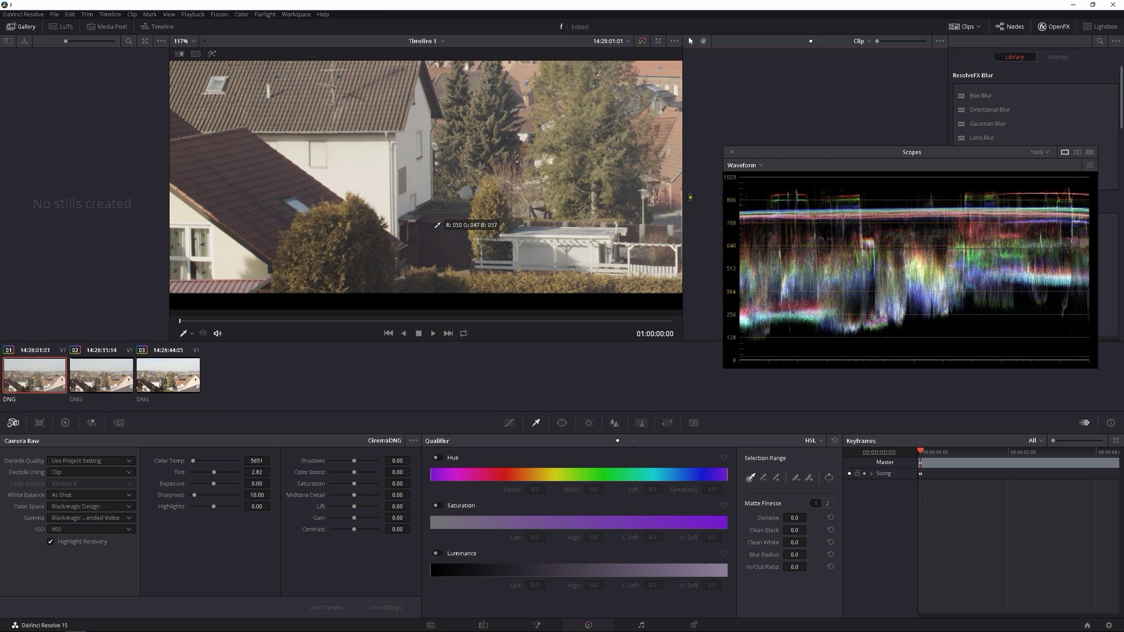
pyautogui.click(98, 382)
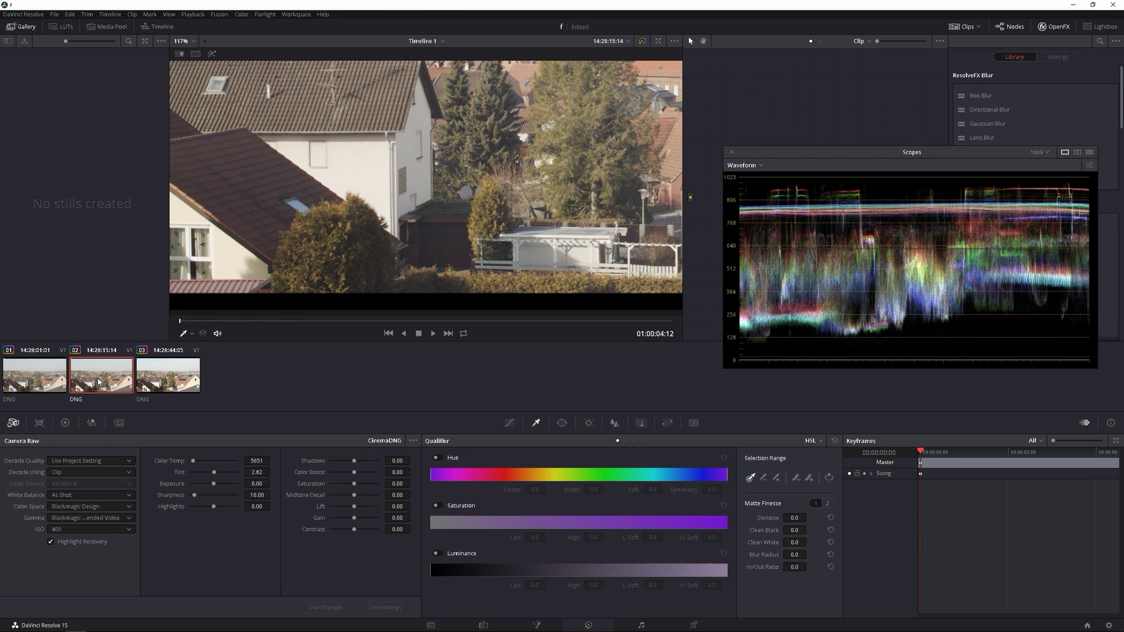
pyautogui.click(48, 384)
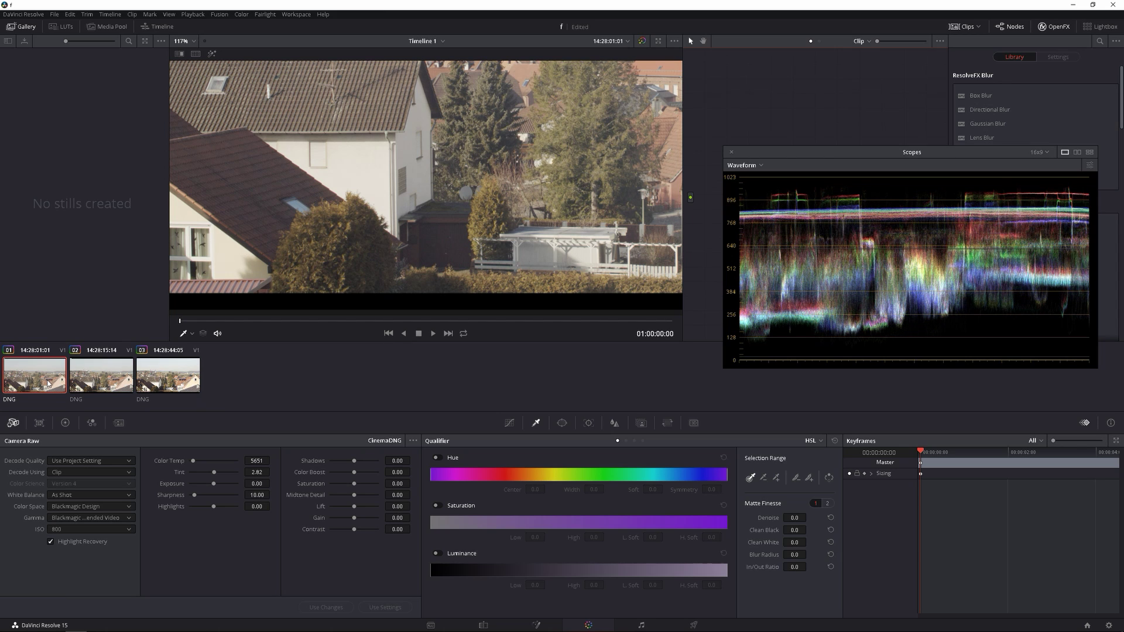
pyautogui.click(108, 387)
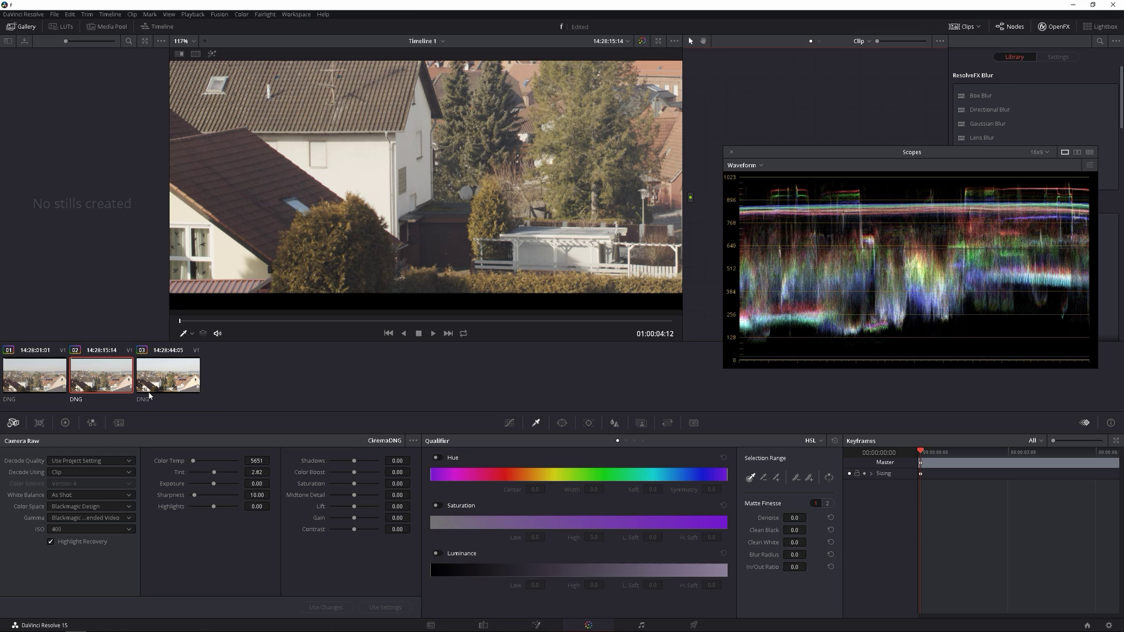
pyautogui.hotkey('alt', 'Tab')
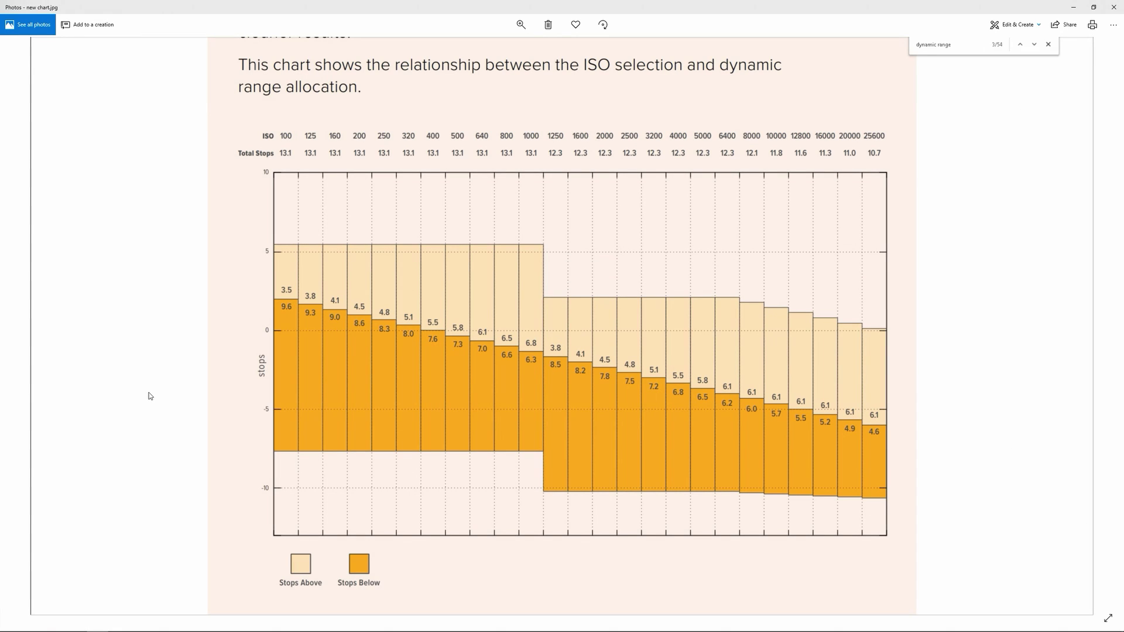
pyautogui.hotkey('alt', 'Tab')
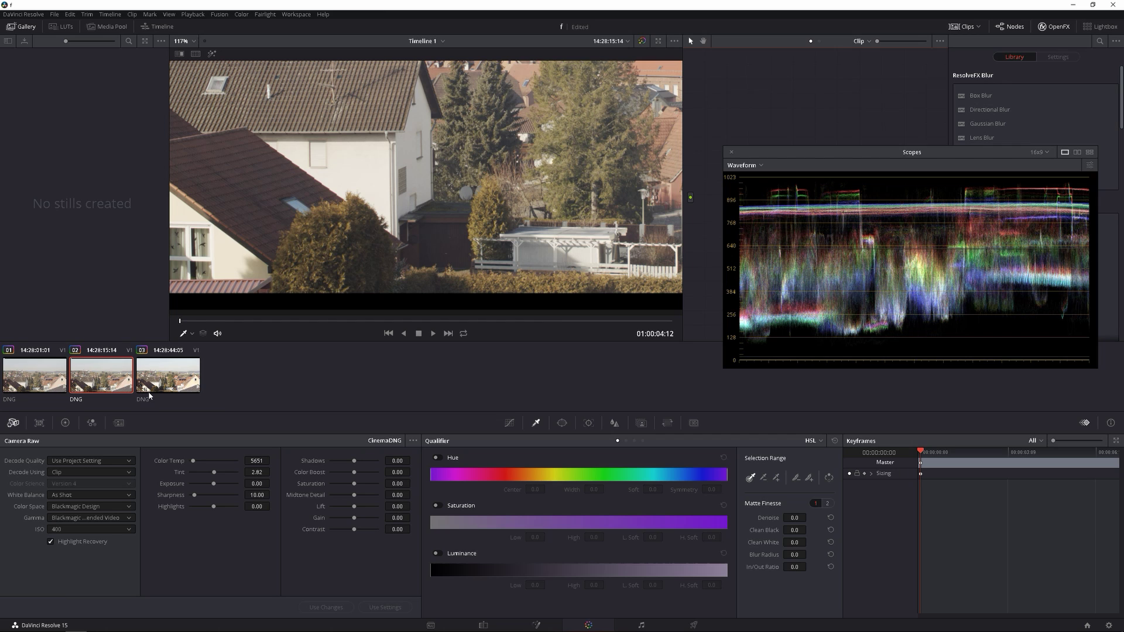
# Step: On the ISO 100 clip, zoom the viewer to about 282% and pan onto the dark shed
pyautogui.click(151, 386)
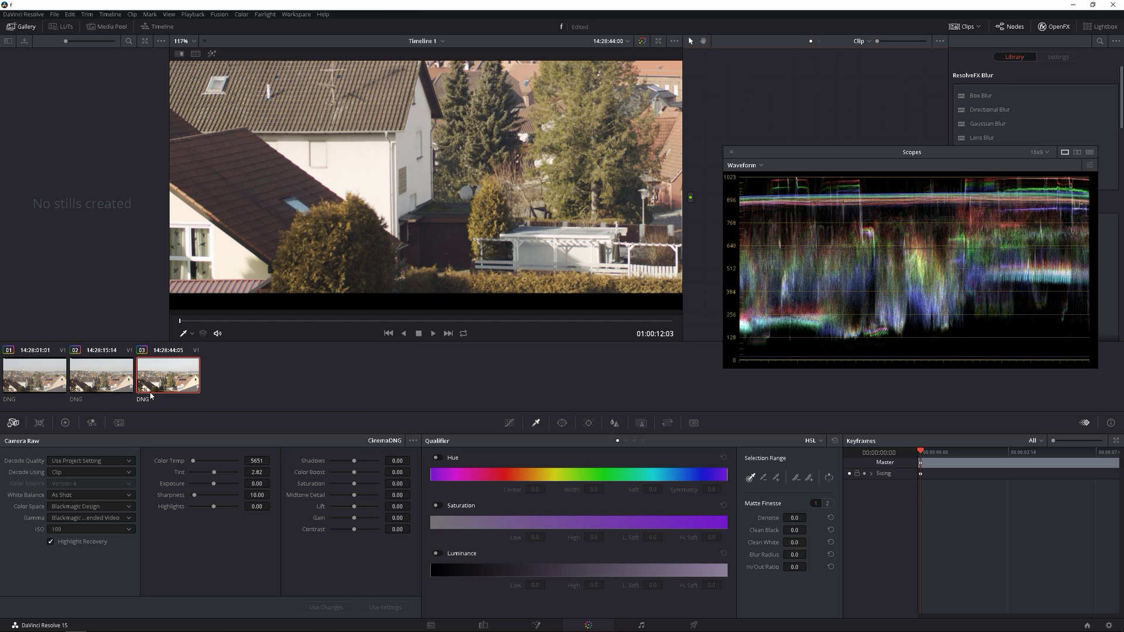
pyautogui.scroll(5, 445, 258)
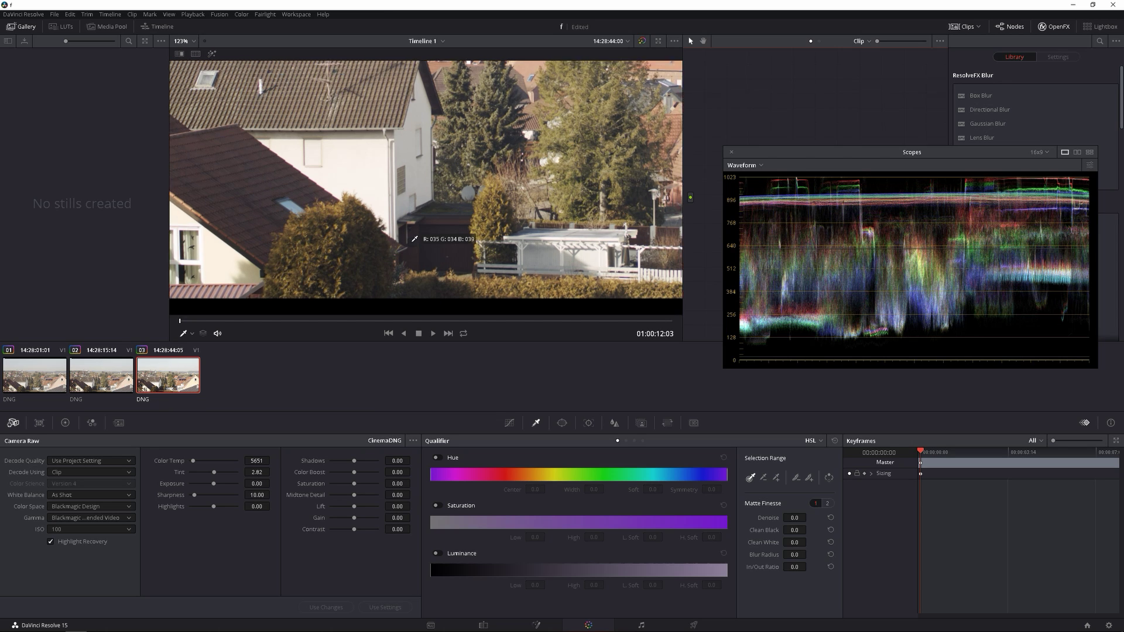
pyautogui.moveTo(462, 265); pyautogui.dragTo(464, 186)
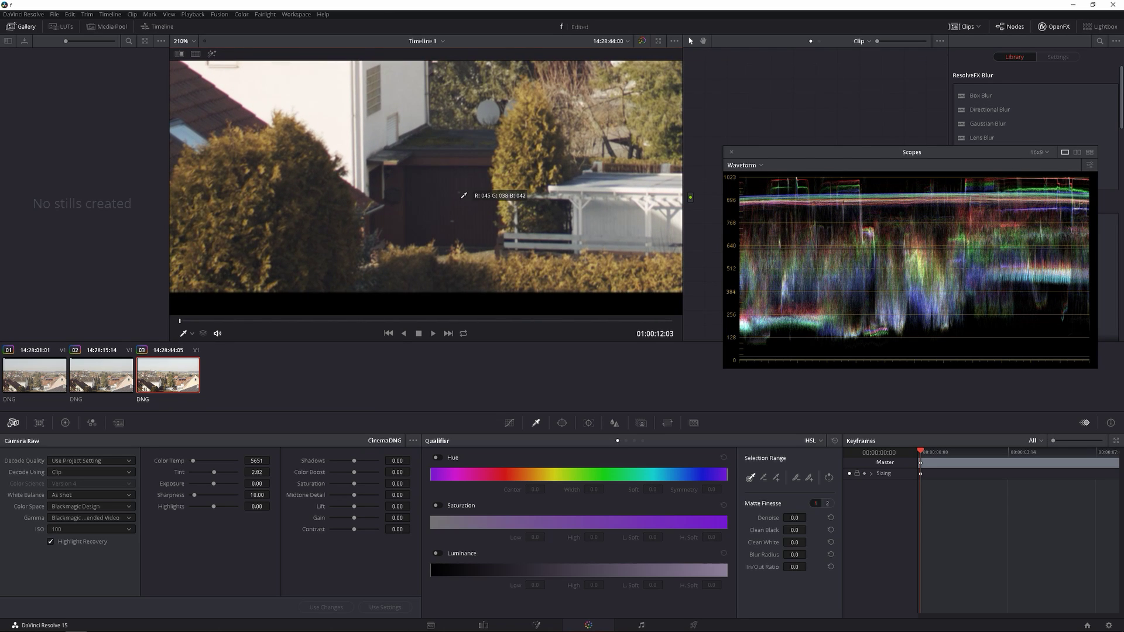
# Step: Compare the shed's shadow detail across the ISO 400, 800 and 100 clips, ending on ISO 100
pyautogui.click(108, 377)
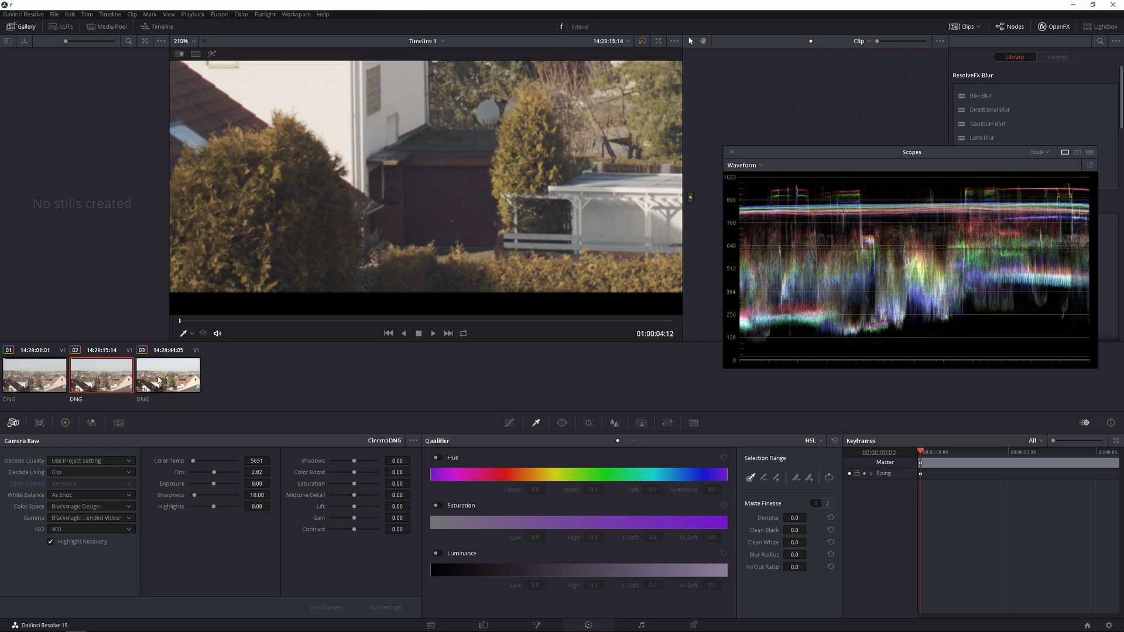
pyautogui.click(166, 377)
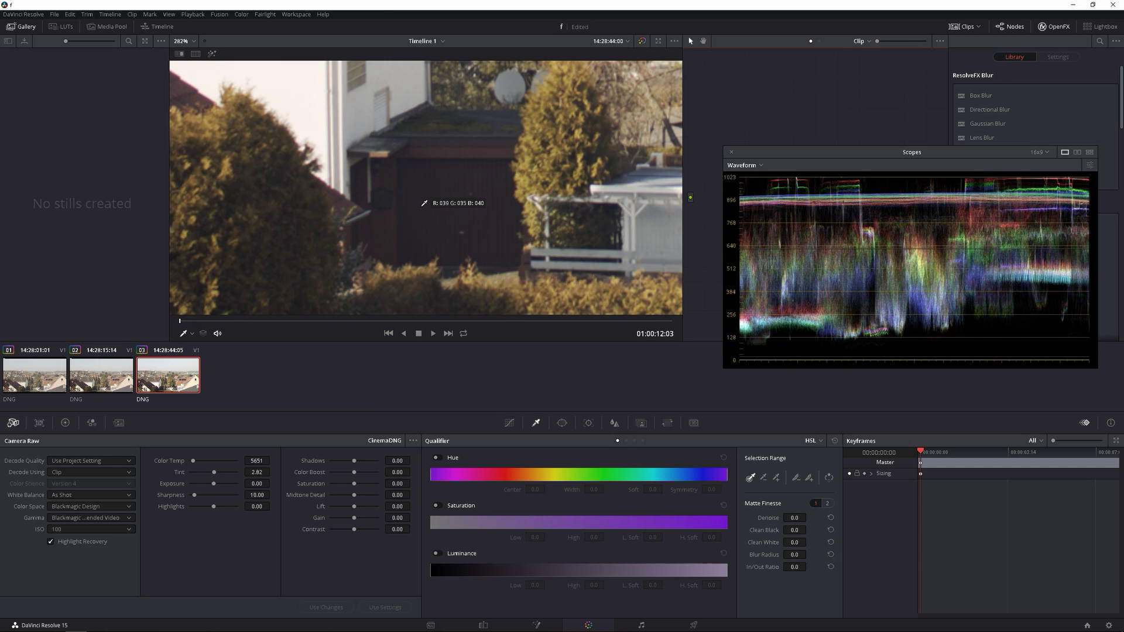
pyautogui.click(117, 380)
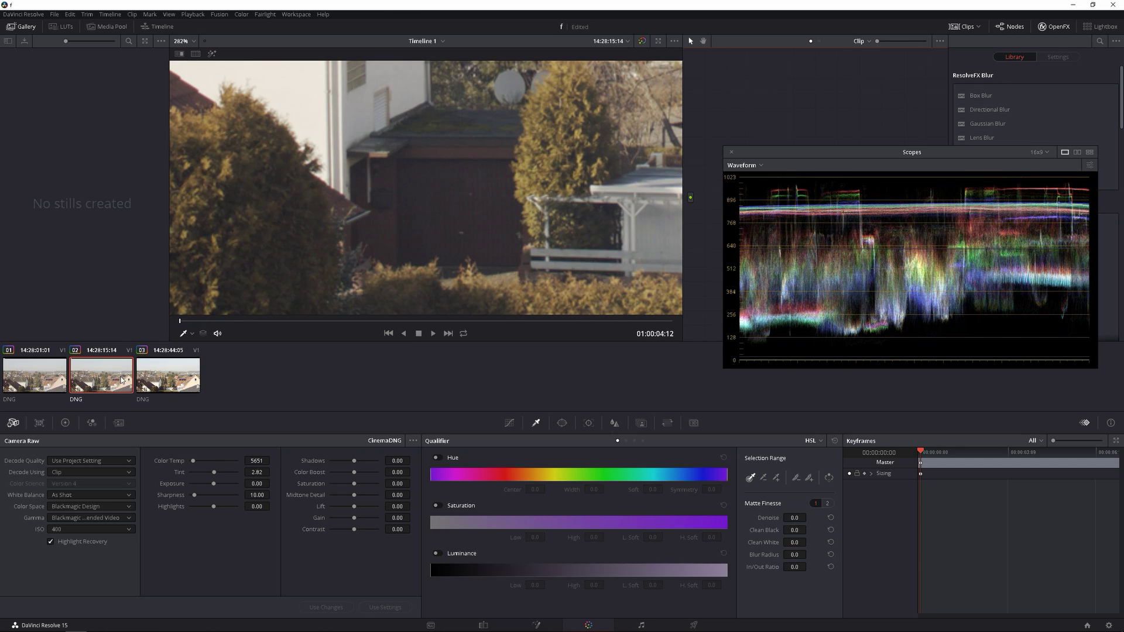
pyautogui.click(46, 386)
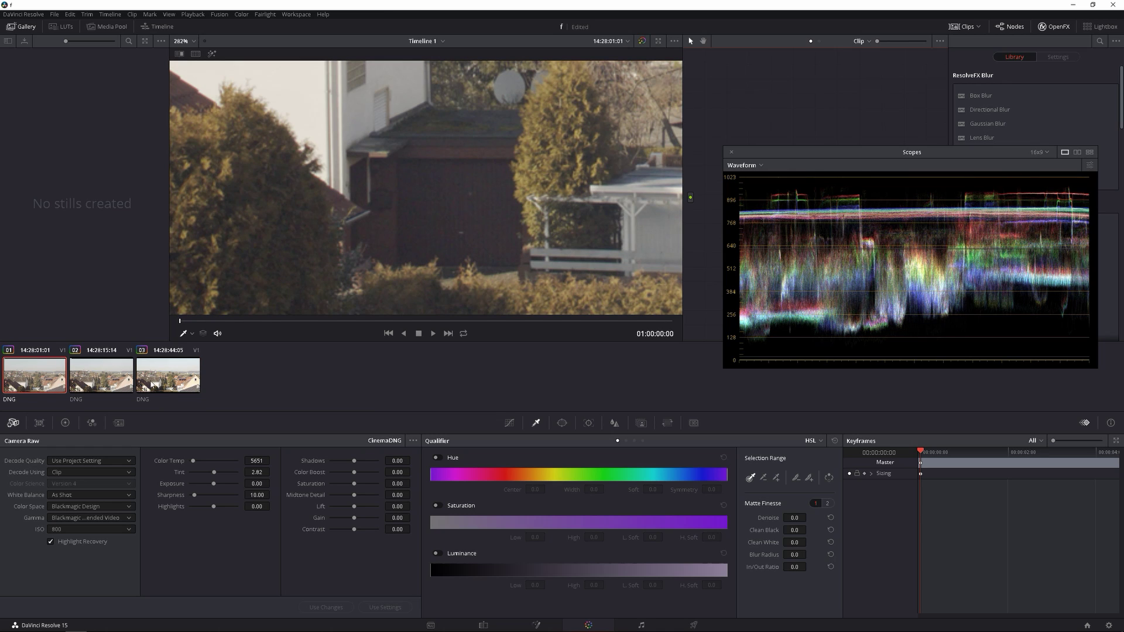
pyautogui.click(123, 379)
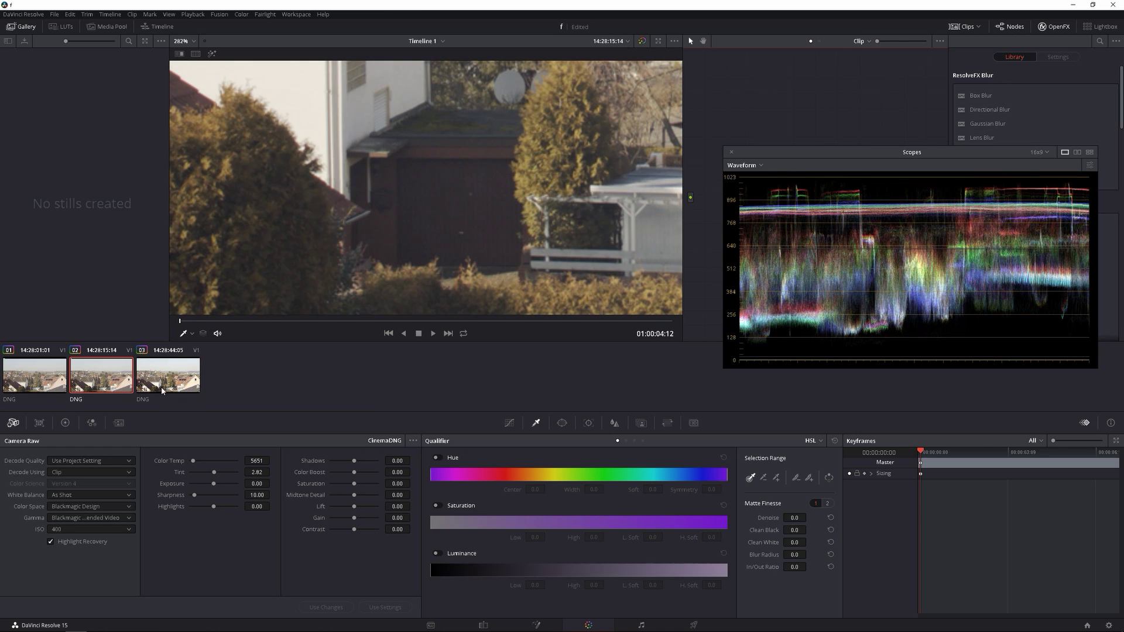
pyautogui.click(158, 381)
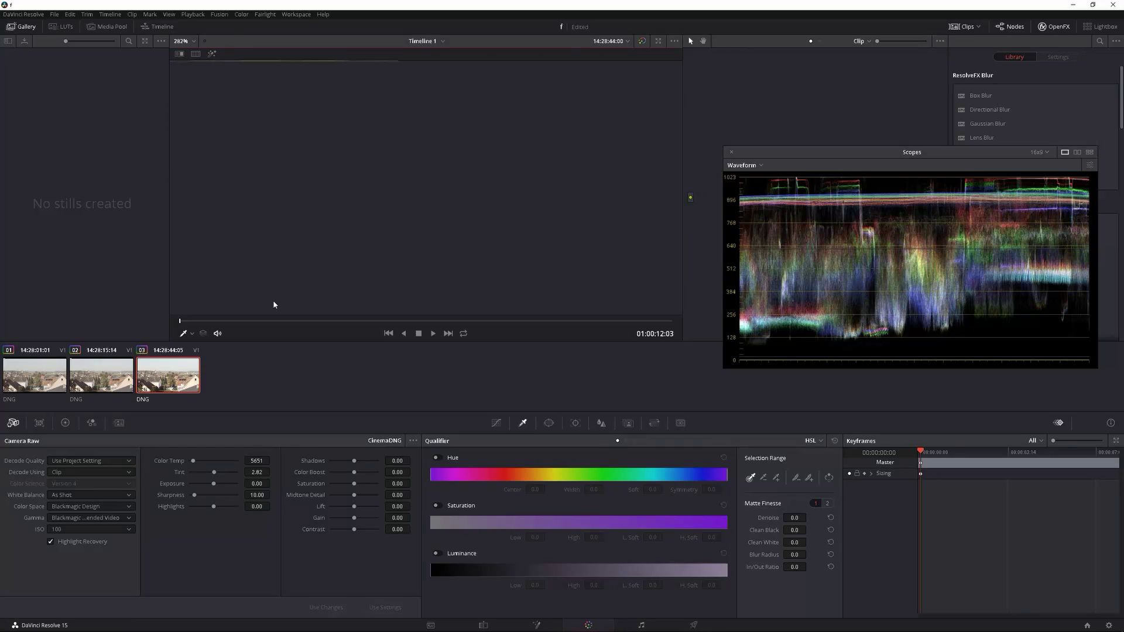
# Step: Zoom the viewer out to 56% and turn off Highlight Recovery for the ISO 100 clip
pyautogui.scroll(-6, 474, 206)
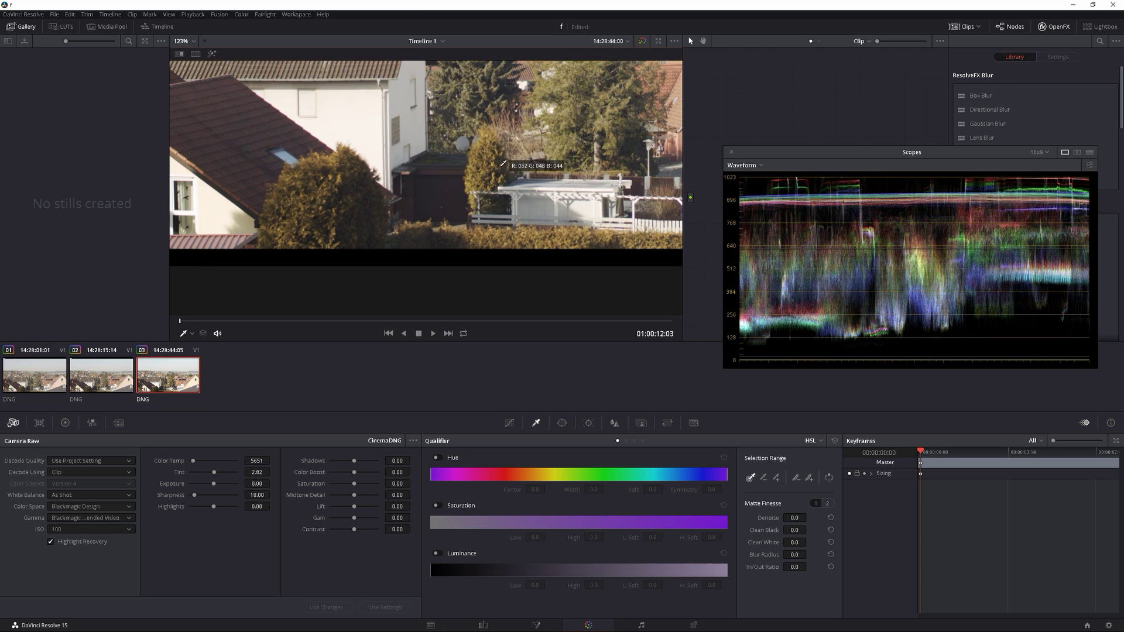
pyautogui.scroll(-3, 501, 228)
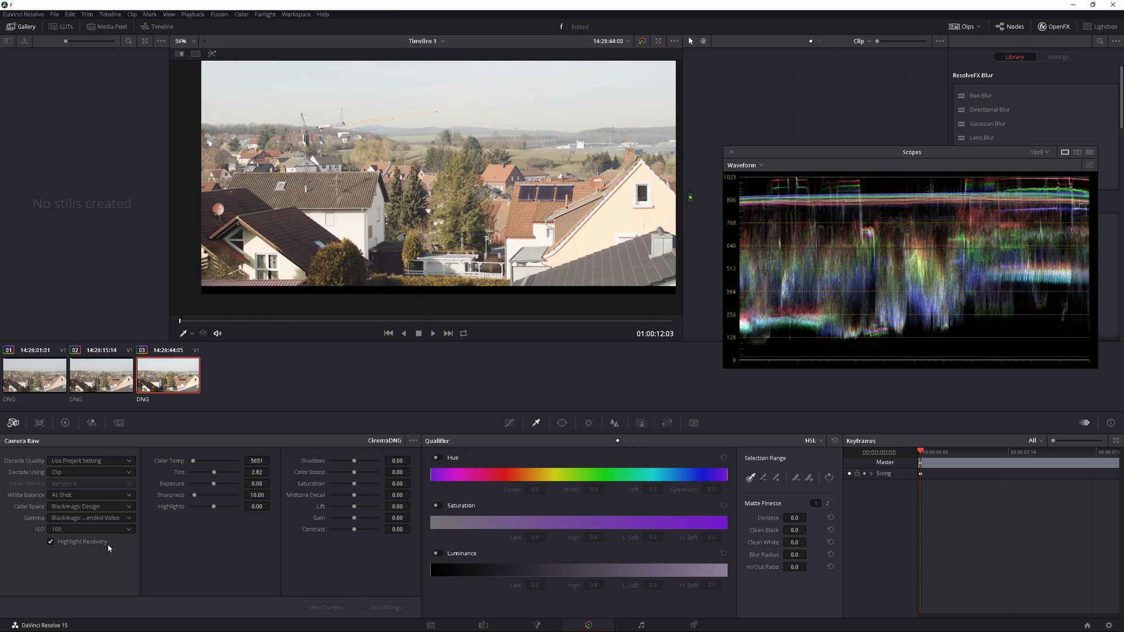
pyautogui.click(51, 544)
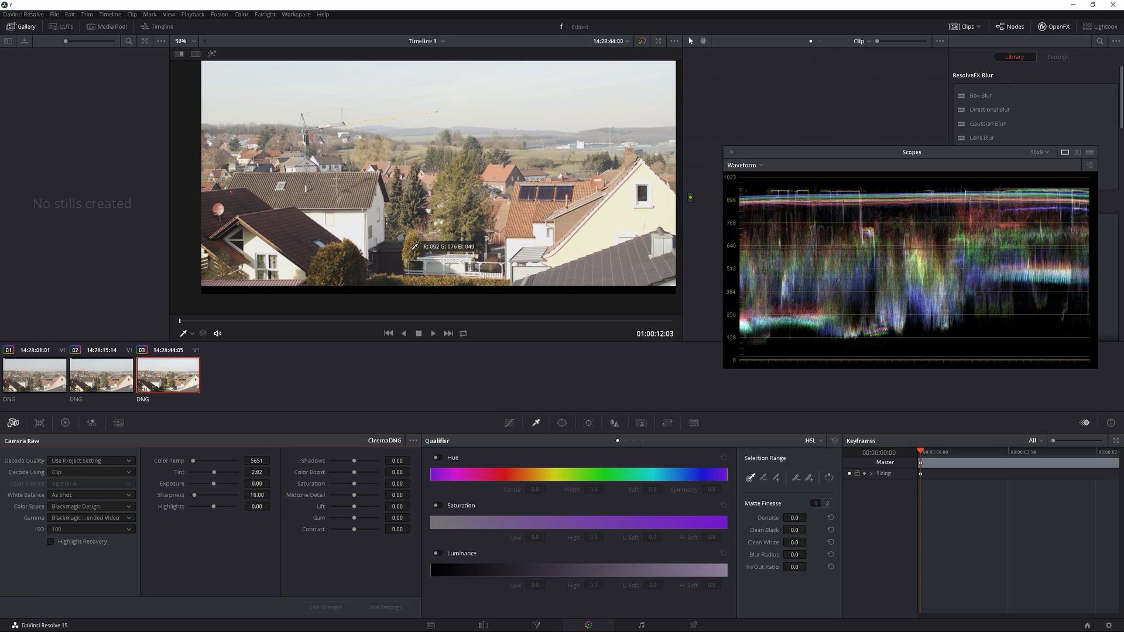
# Step: Compare waveforms across the ISO 400, 800 and 100 clips, then re-enable Highlight Recovery on ISO 100
pyautogui.click(117, 384)
pyautogui.click(170, 384)
pyautogui.click(123, 383)
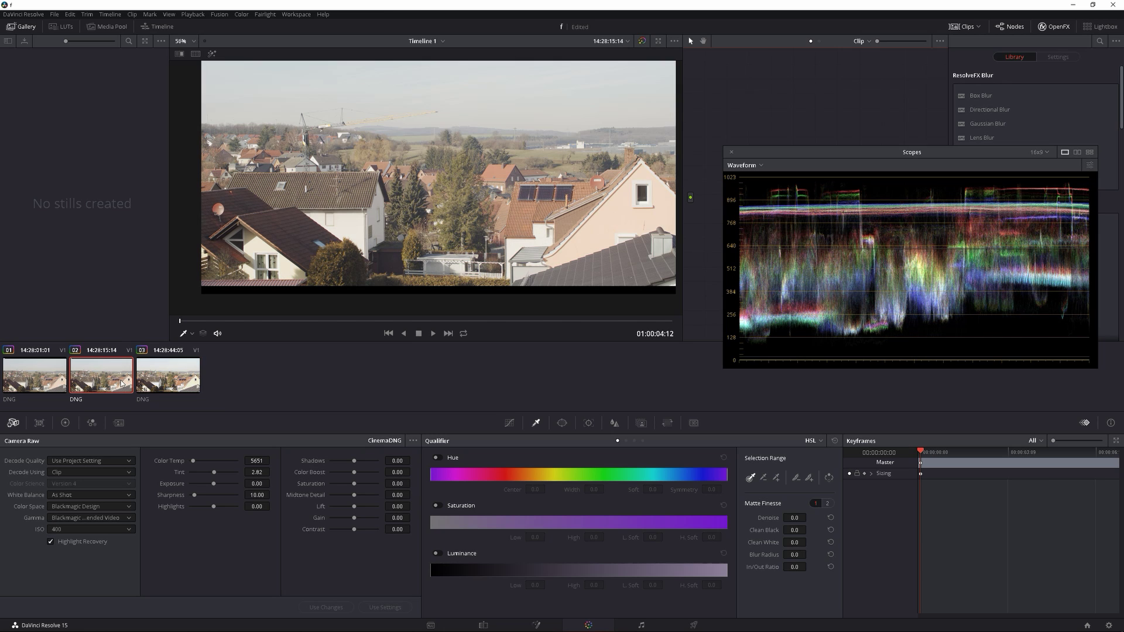
pyautogui.click(51, 387)
pyautogui.click(93, 384)
pyautogui.click(171, 379)
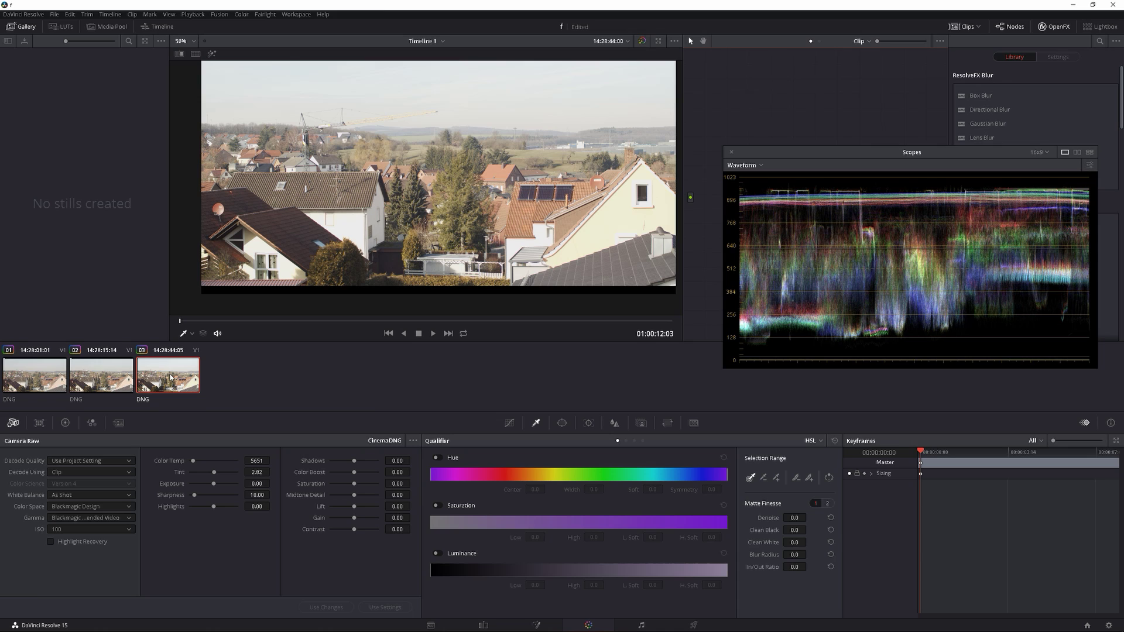
pyautogui.click(49, 542)
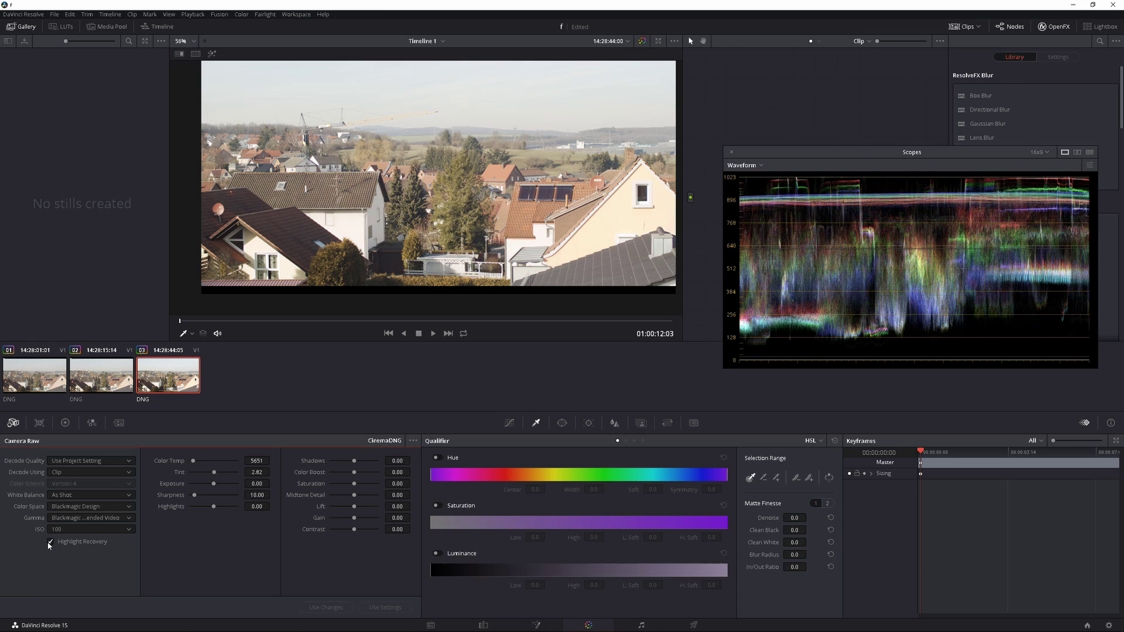